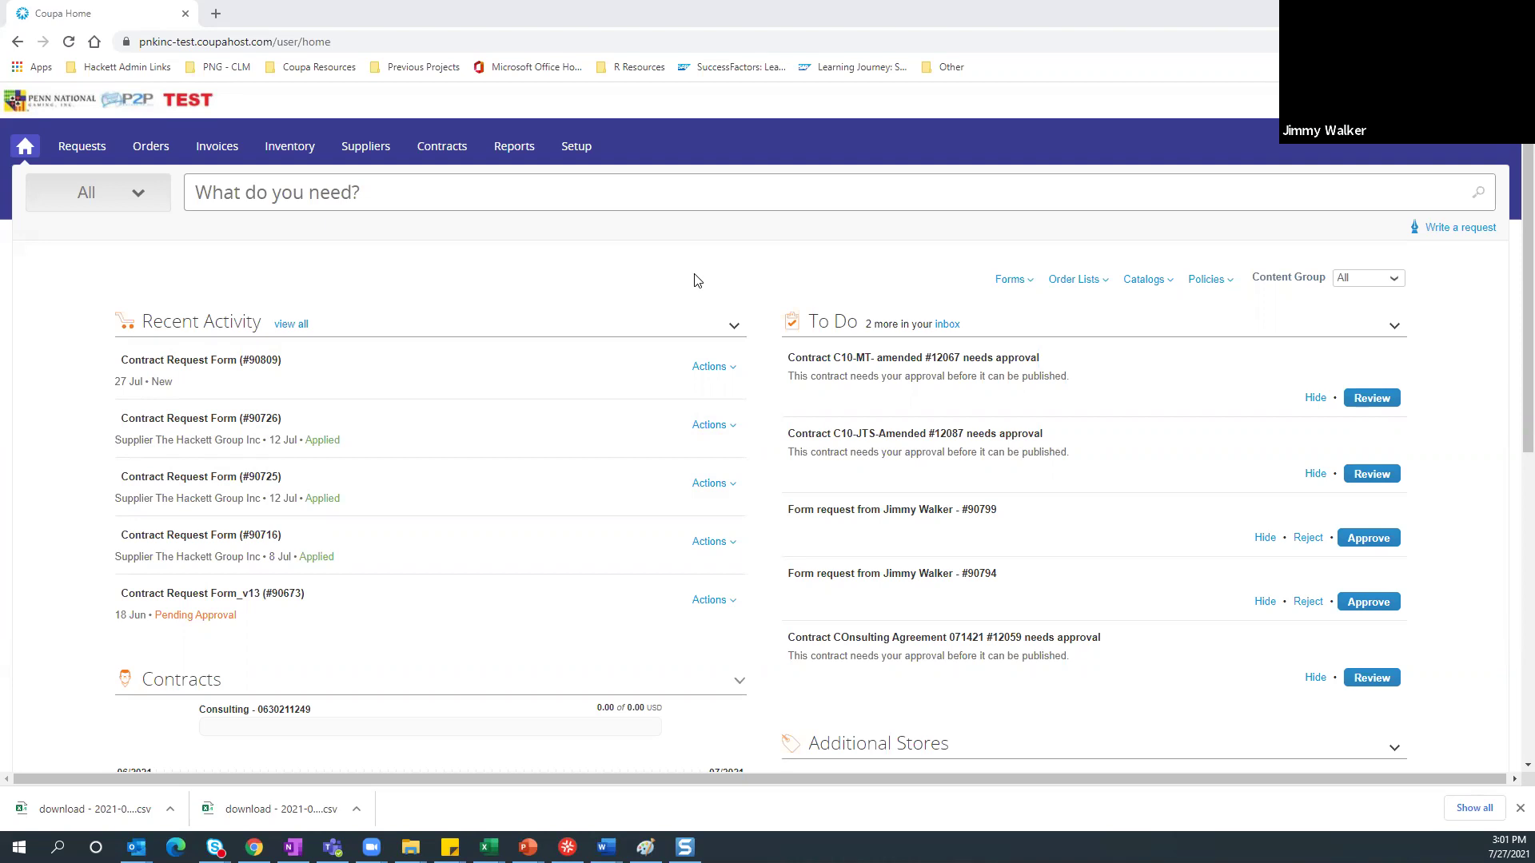
Open a Contract Request Form from the home page's forms and choose New Contract as the request type.
left_click(1023, 283)
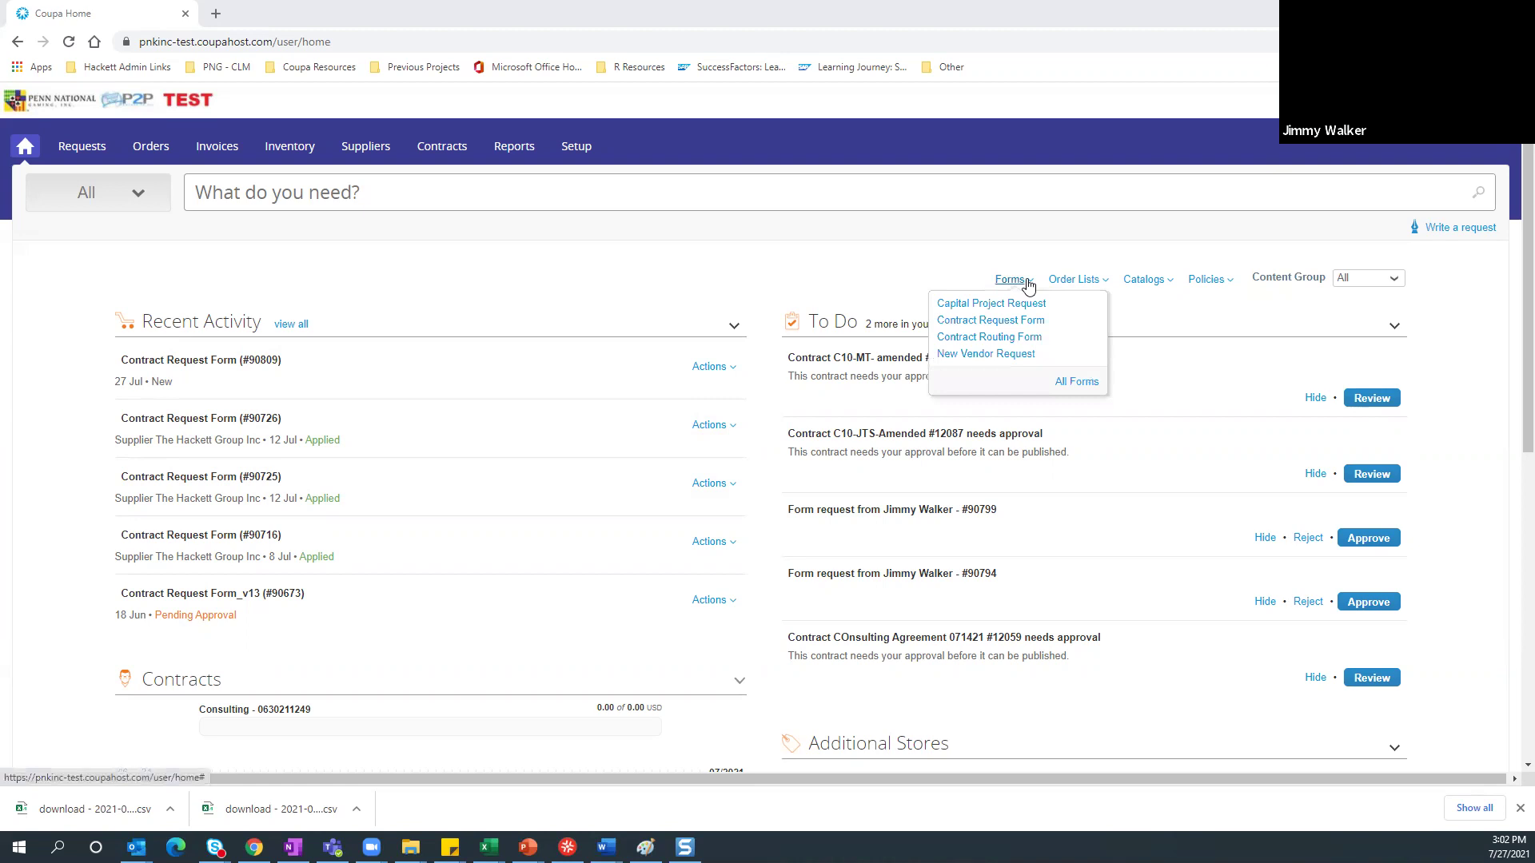
left_click(975, 321)
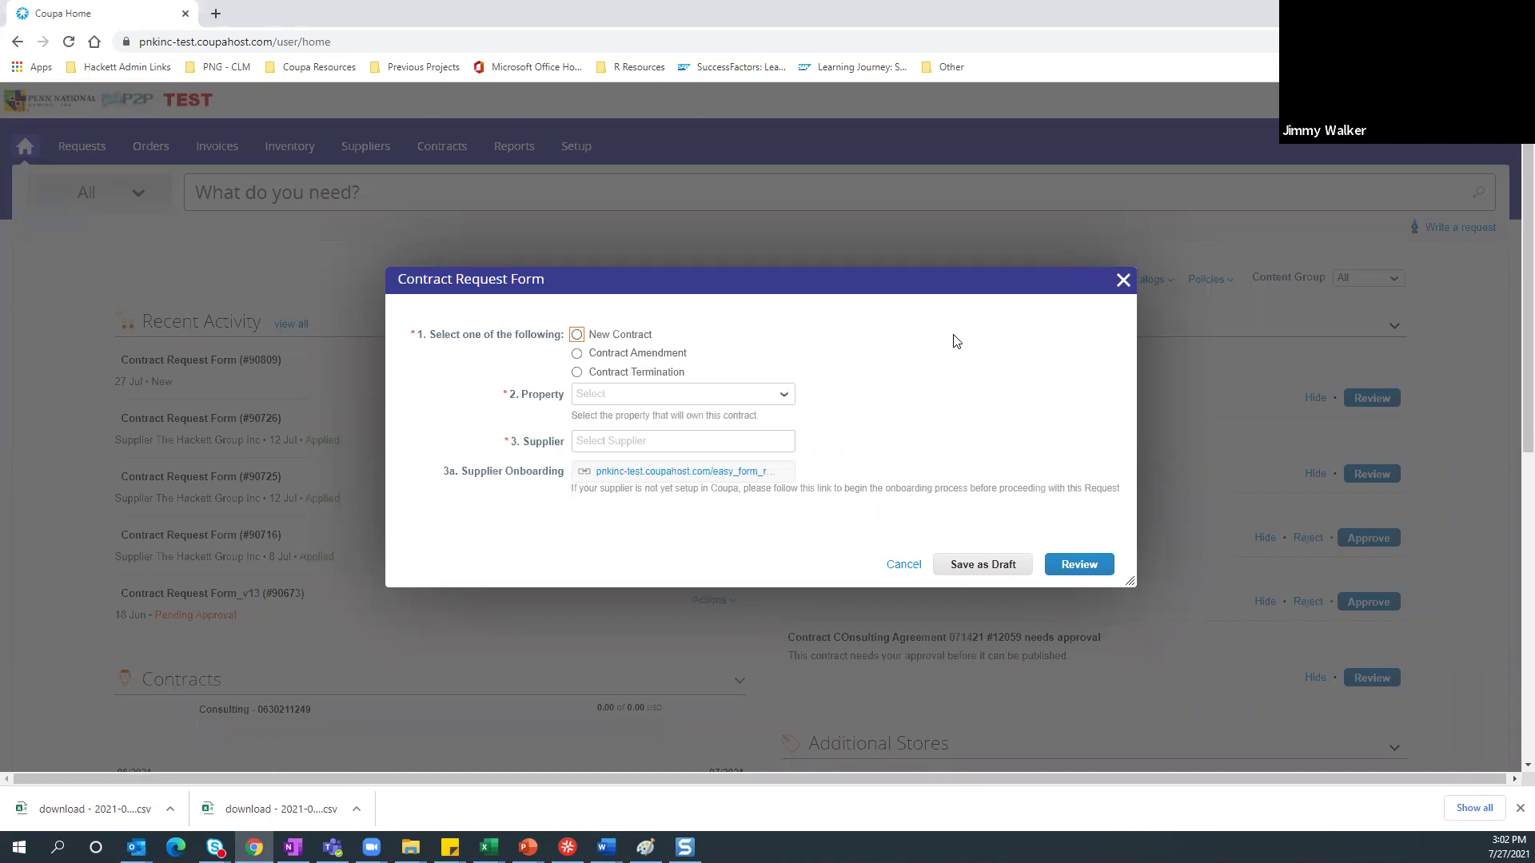
left_click(577, 335)
left_click(576, 336)
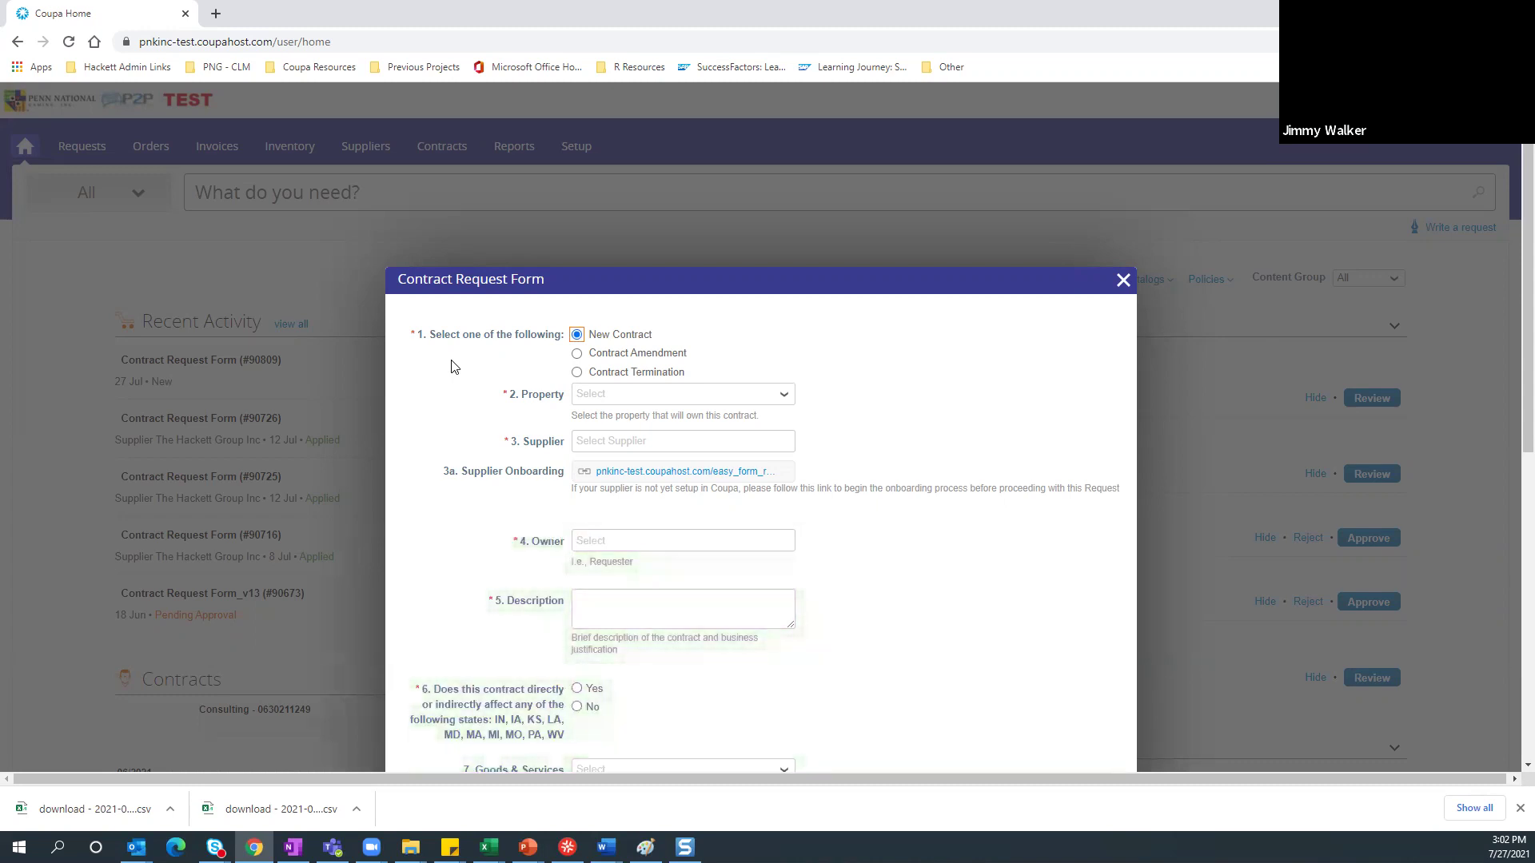
Set the Property to Greektown Casino Hotel LLC d/b/a "Greektown Casino".
scroll(452, 366, "down", 2)
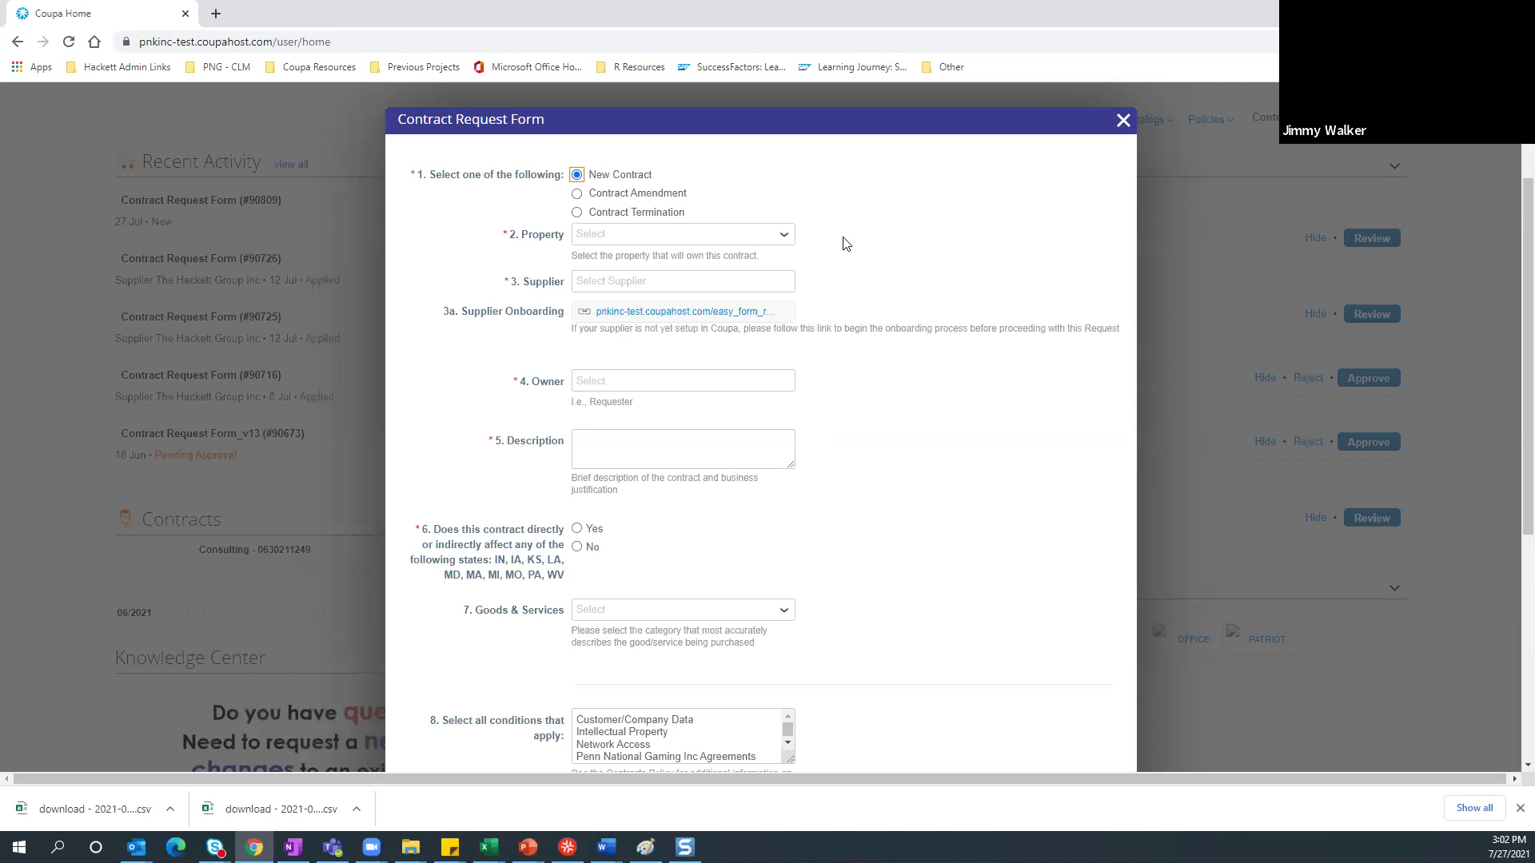
left_click(782, 236)
type("greektown")
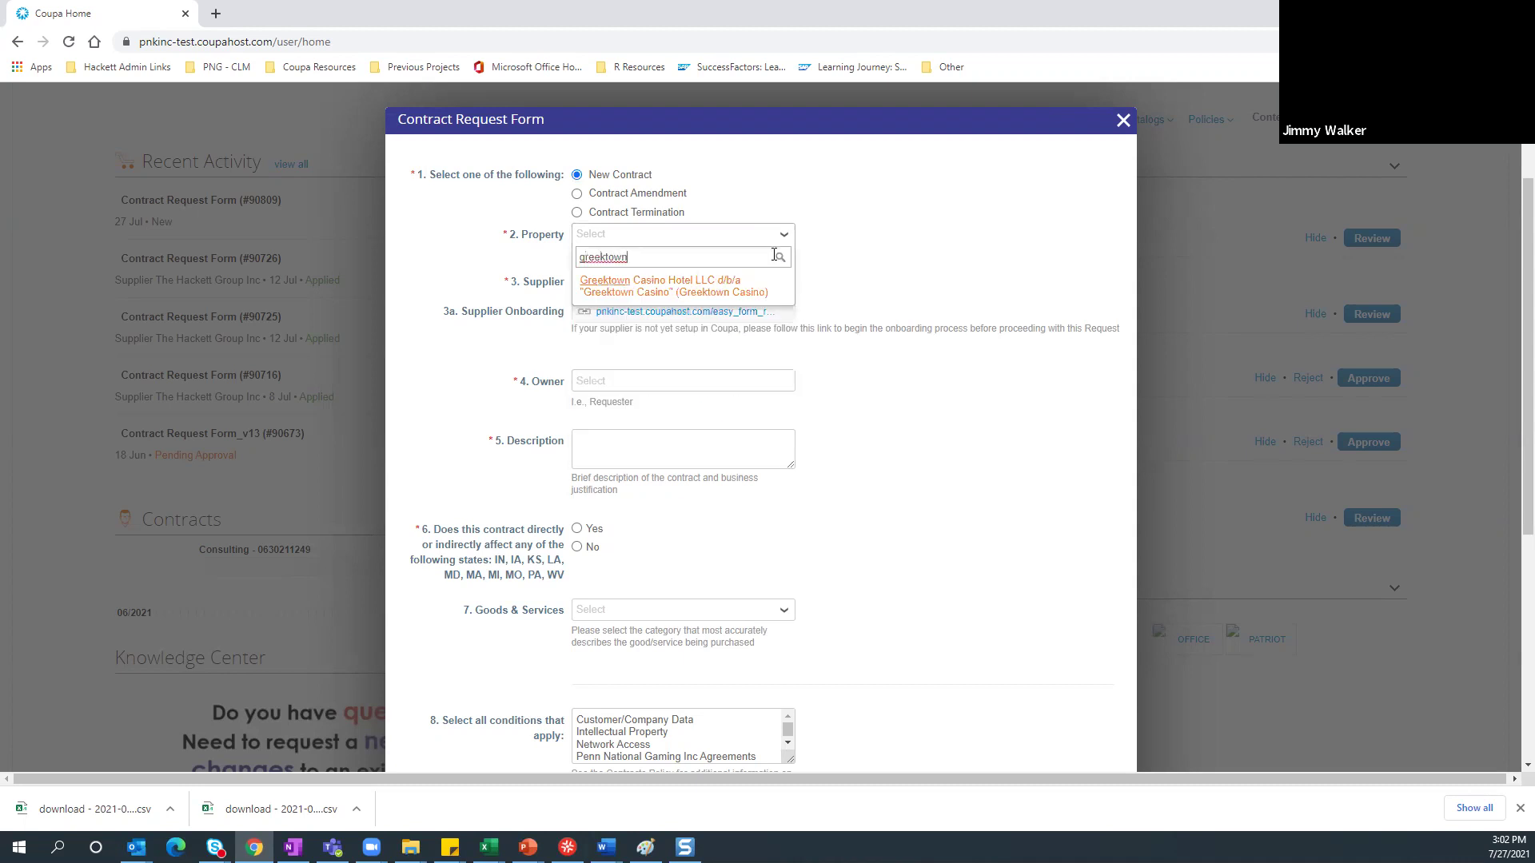
left_click(661, 287)
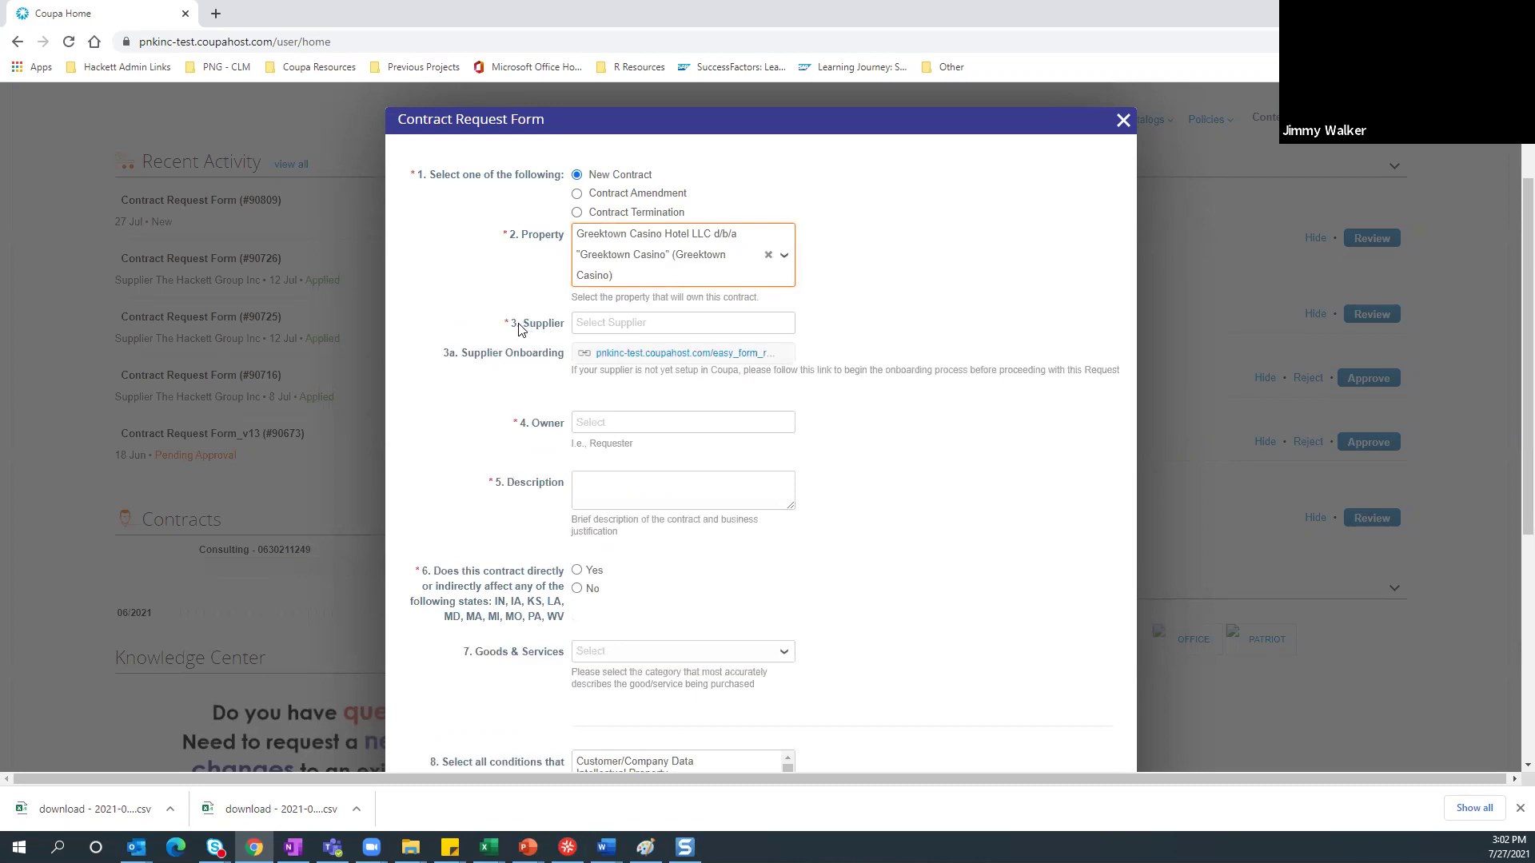
Set the Supplier to The Hackett Group Inc.
left_click_drag(513, 329, 562, 332)
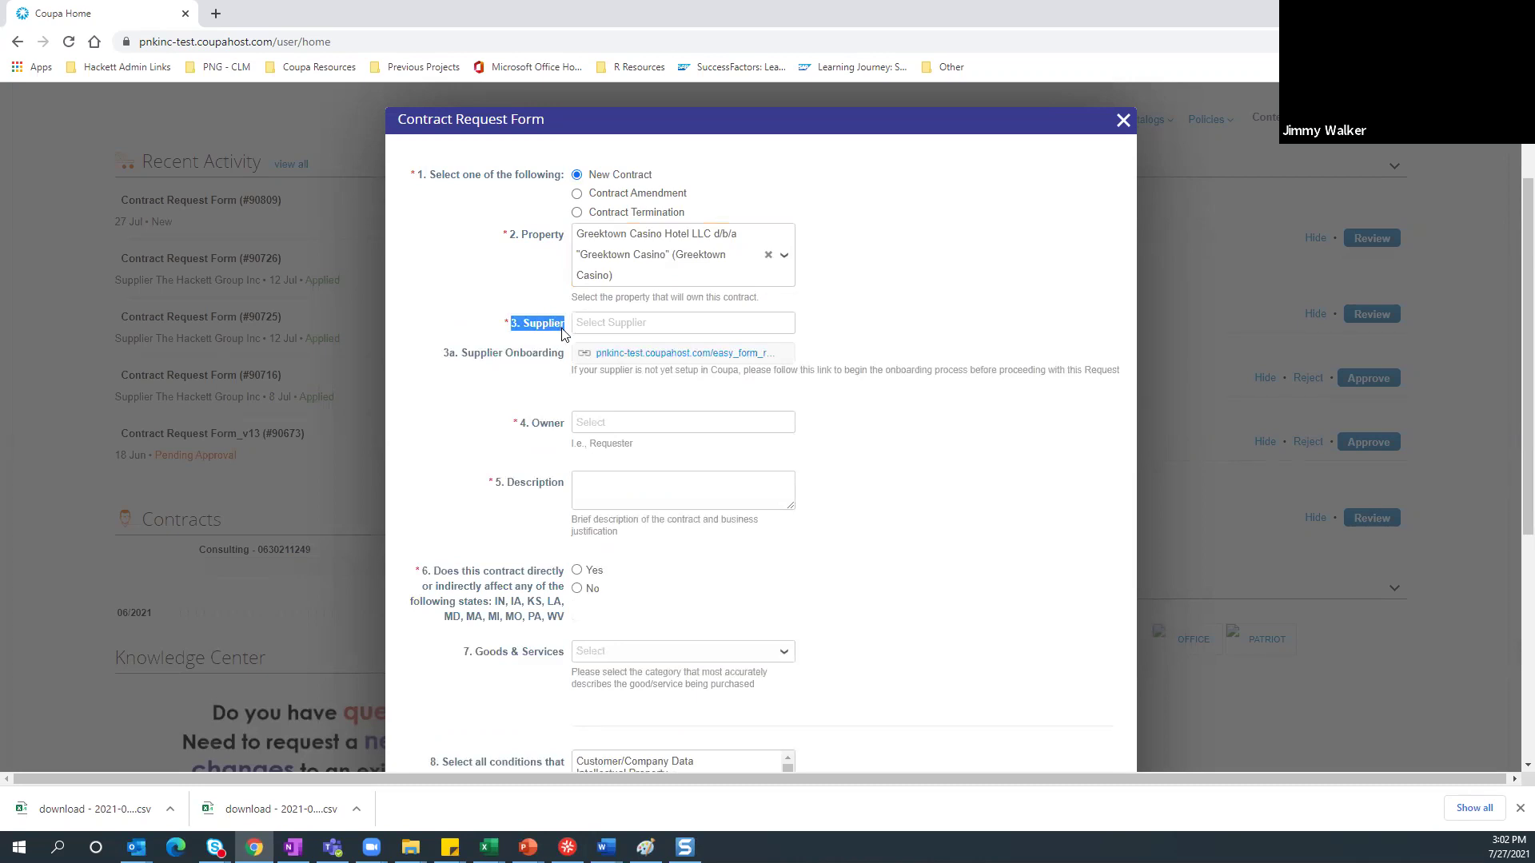
left_click(614, 323)
type("the hackett")
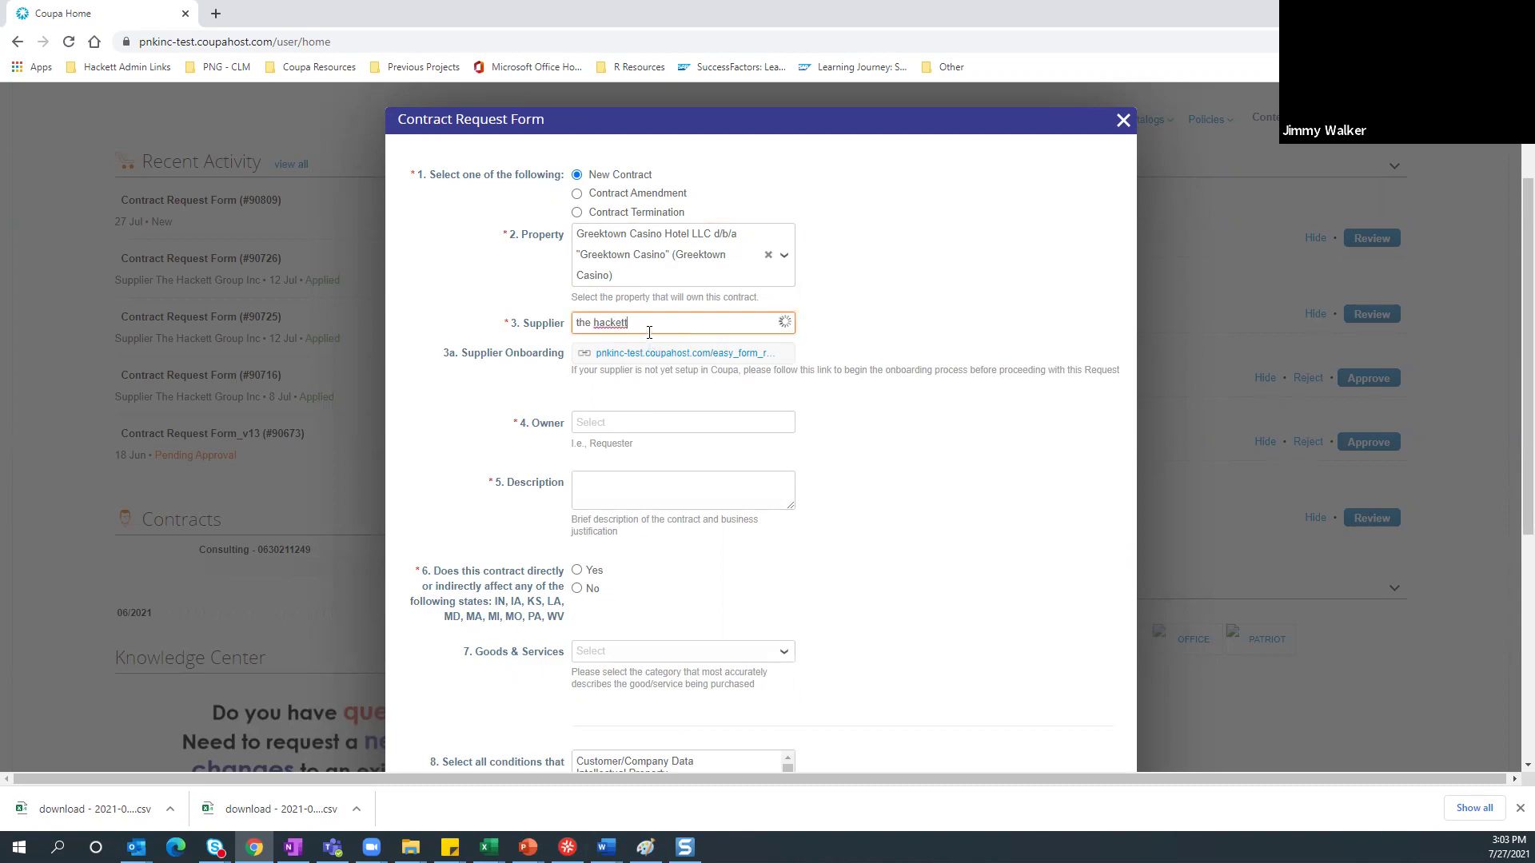
left_click(647, 353)
left_click_drag(445, 355, 568, 365)
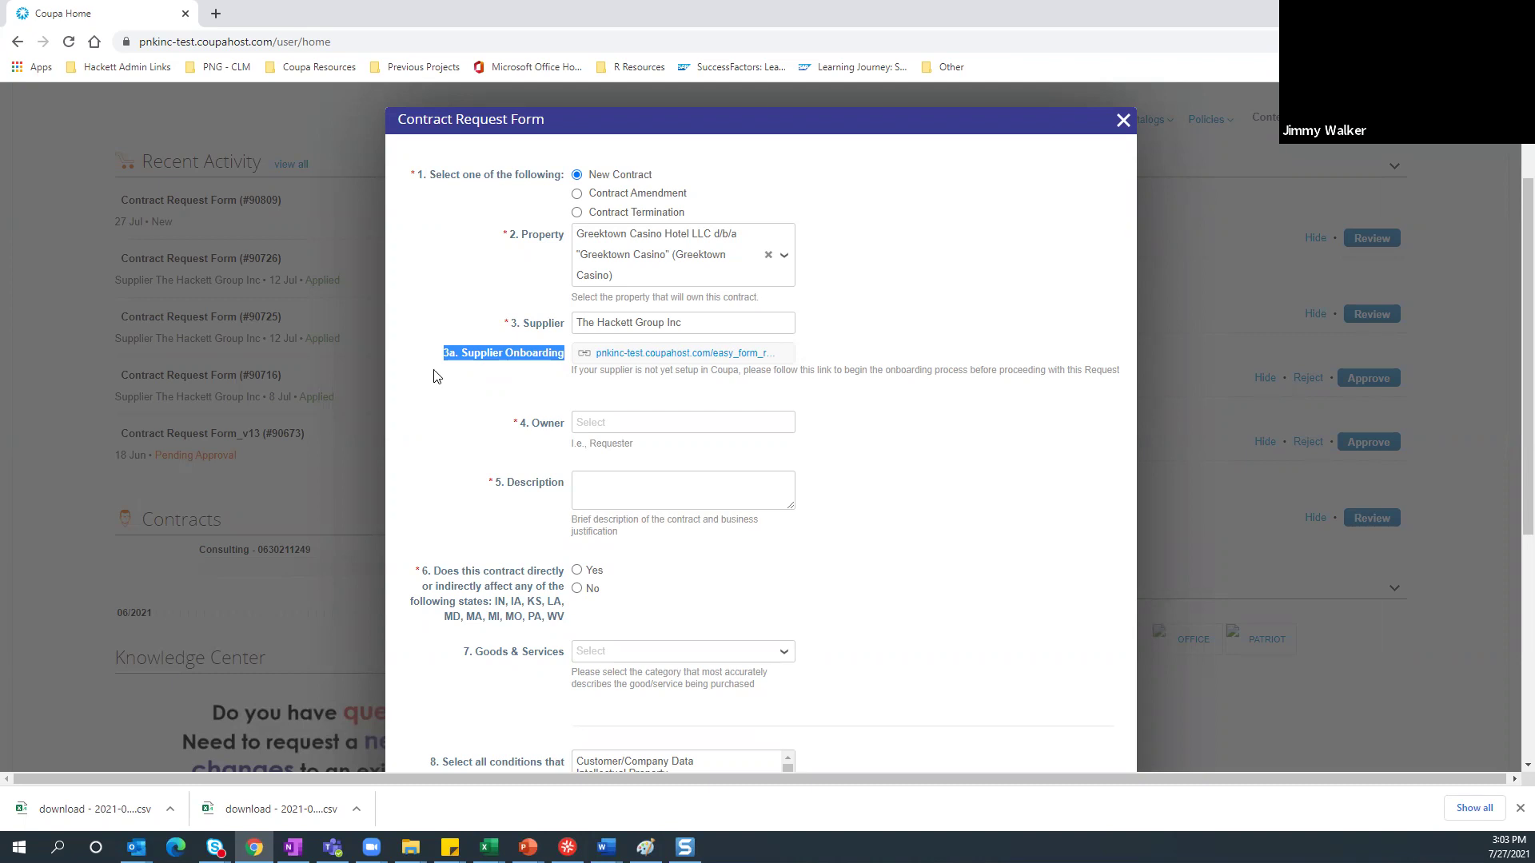
Fill in the Owner field with the requester's name, picking the matching person from the suggestions.
left_click(526, 424)
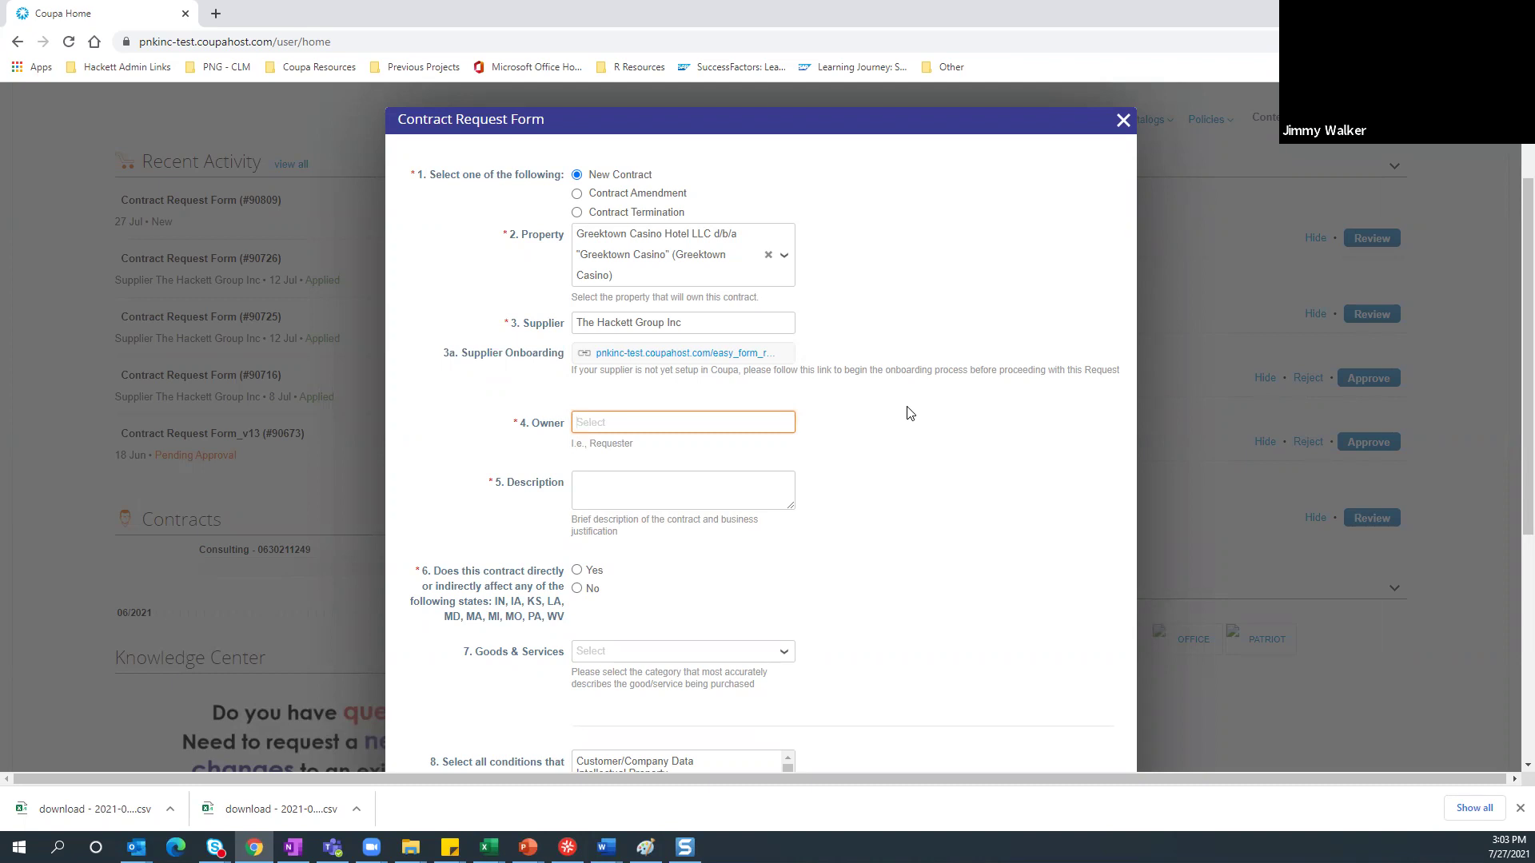
type("james fra")
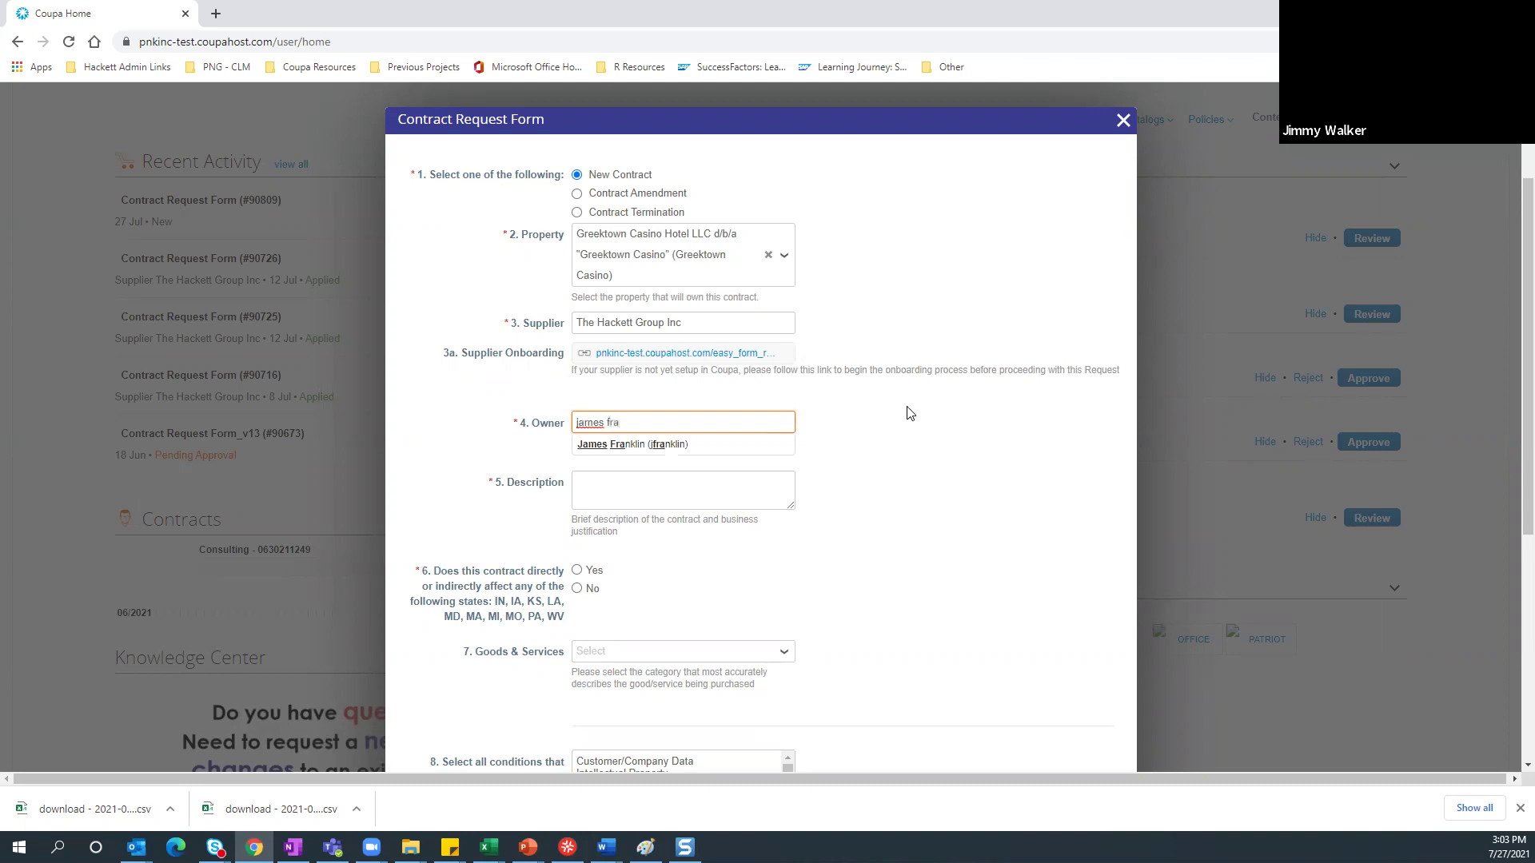
left_click(660, 445)
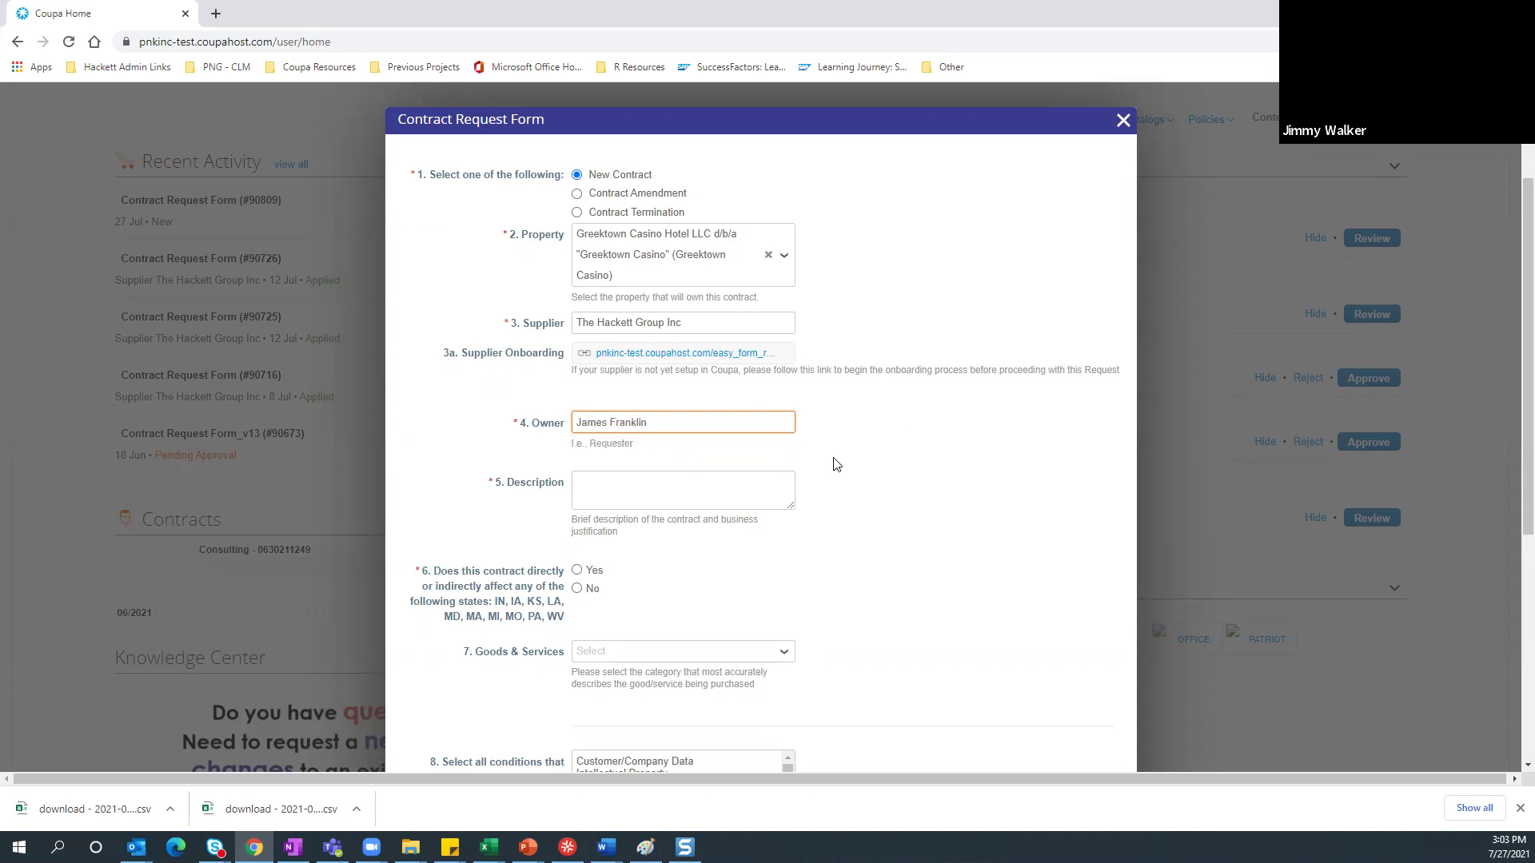
Enter "Purchasing coupa implementation services" as the contract description.
left_click(786, 500)
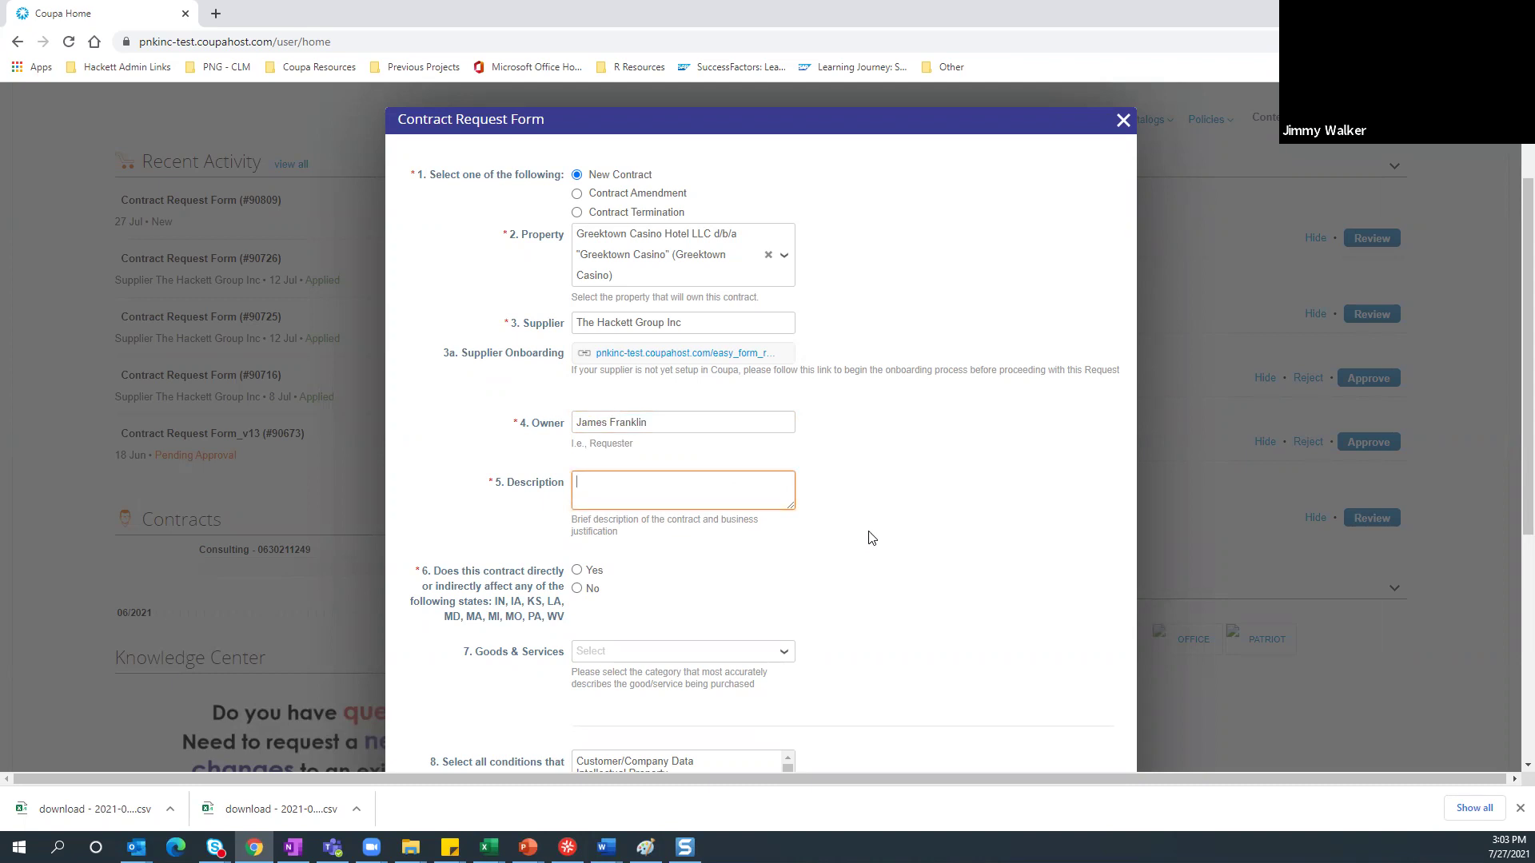
type("Purh")
type("hasing")
type(" coupa implementatio")
type("n services")
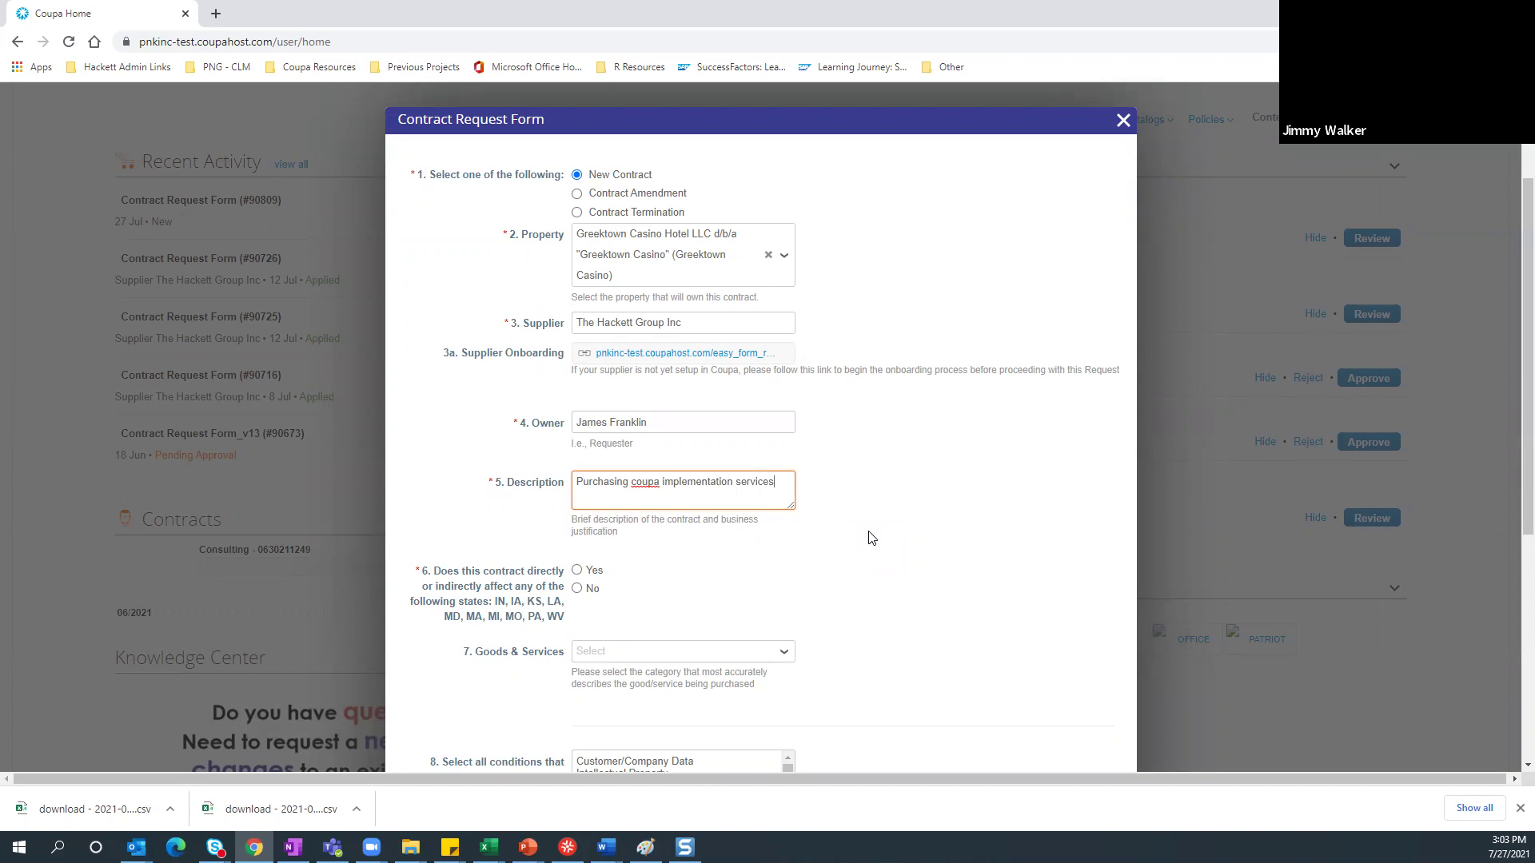
left_click(872, 538)
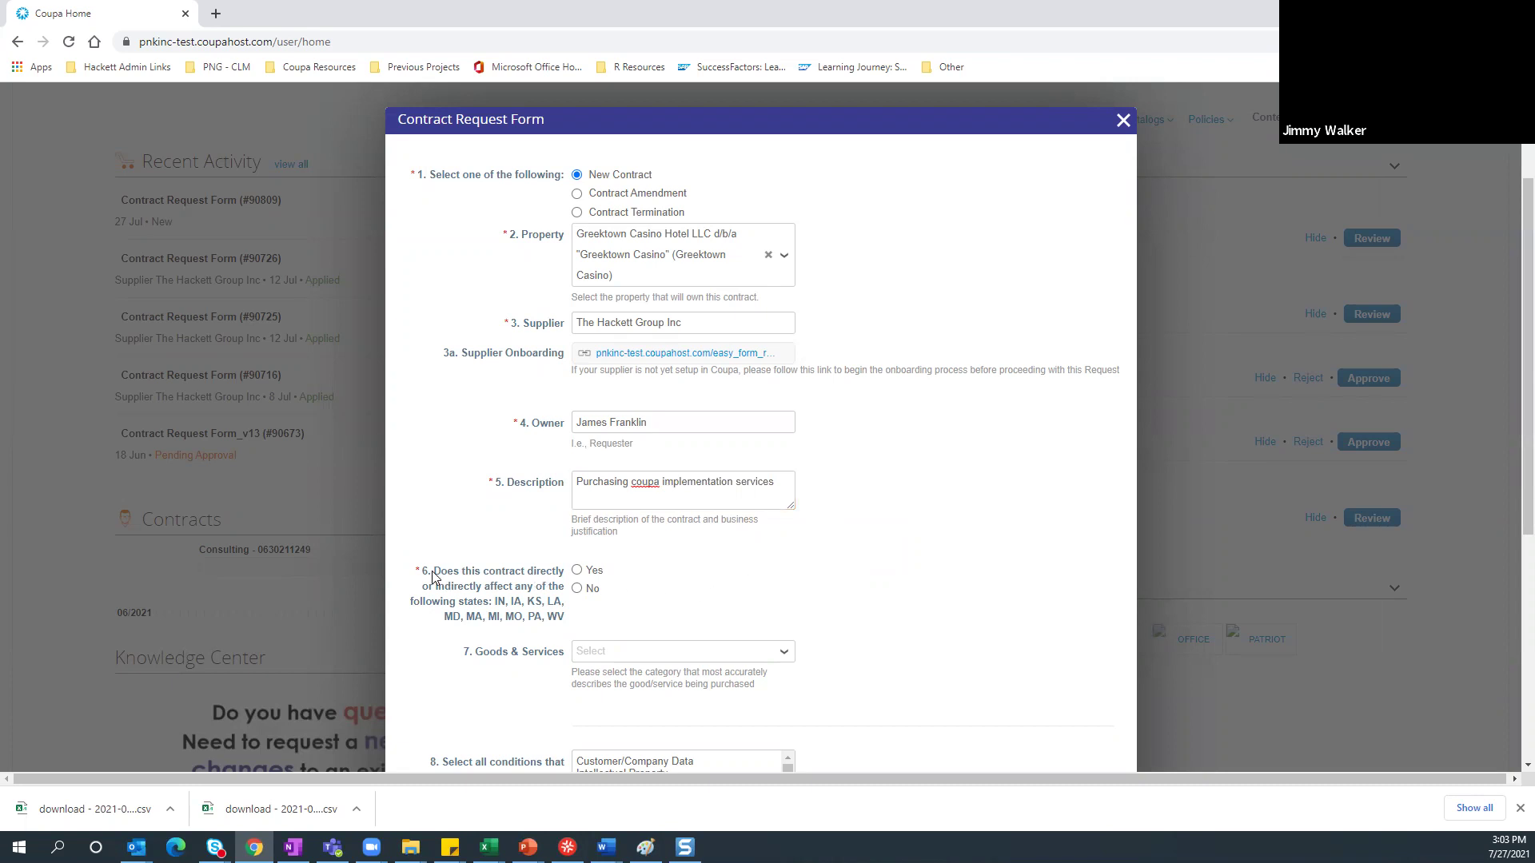
Answer No to the question about affected states and set Goods & Services to "Services - Prof".
scroll(442, 536, "down", 3)
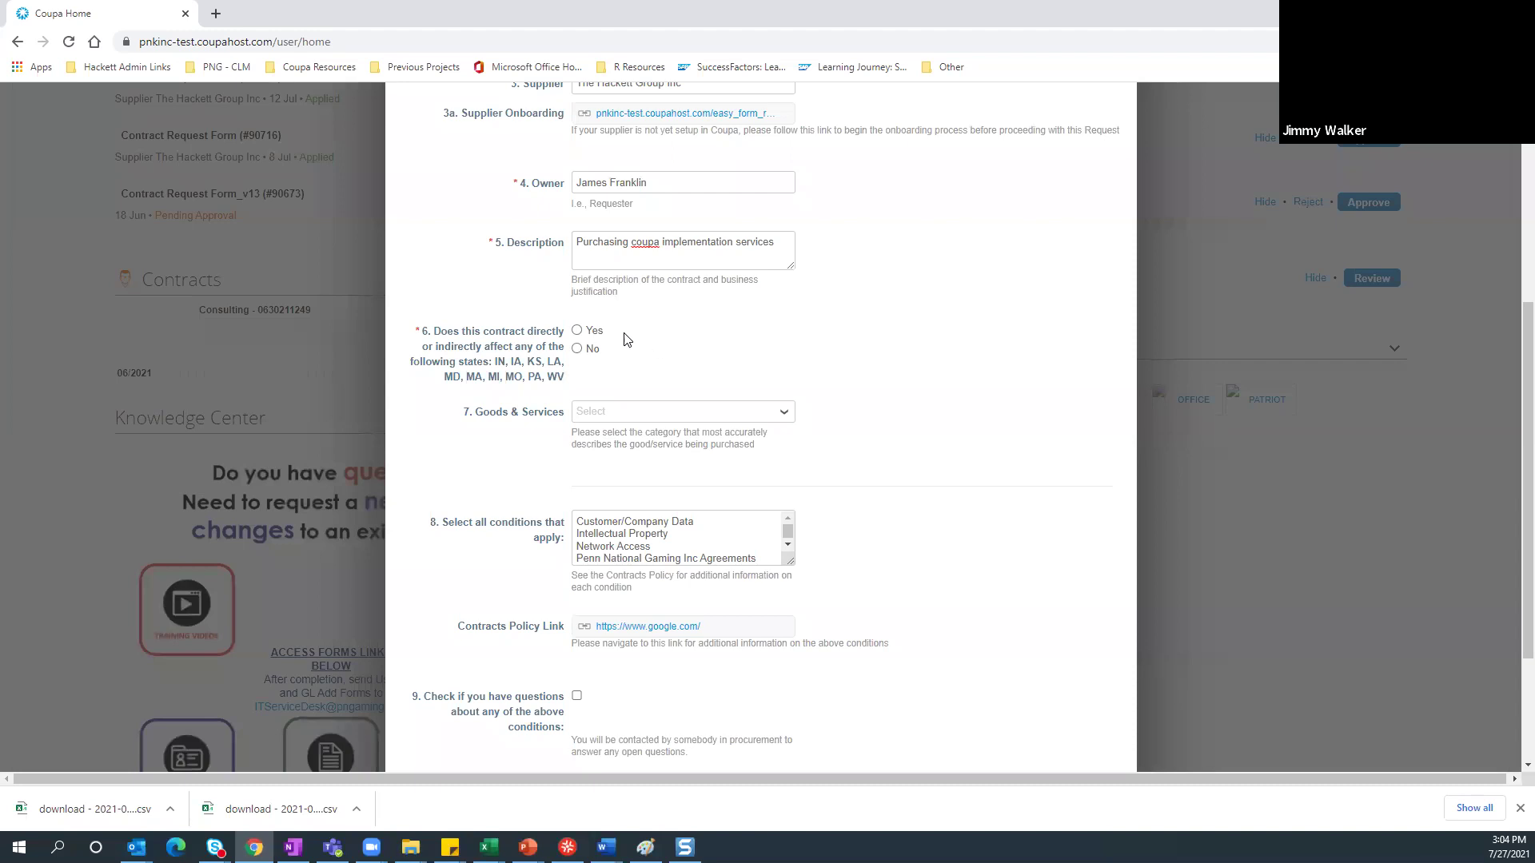
left_click(578, 352)
left_click(646, 415)
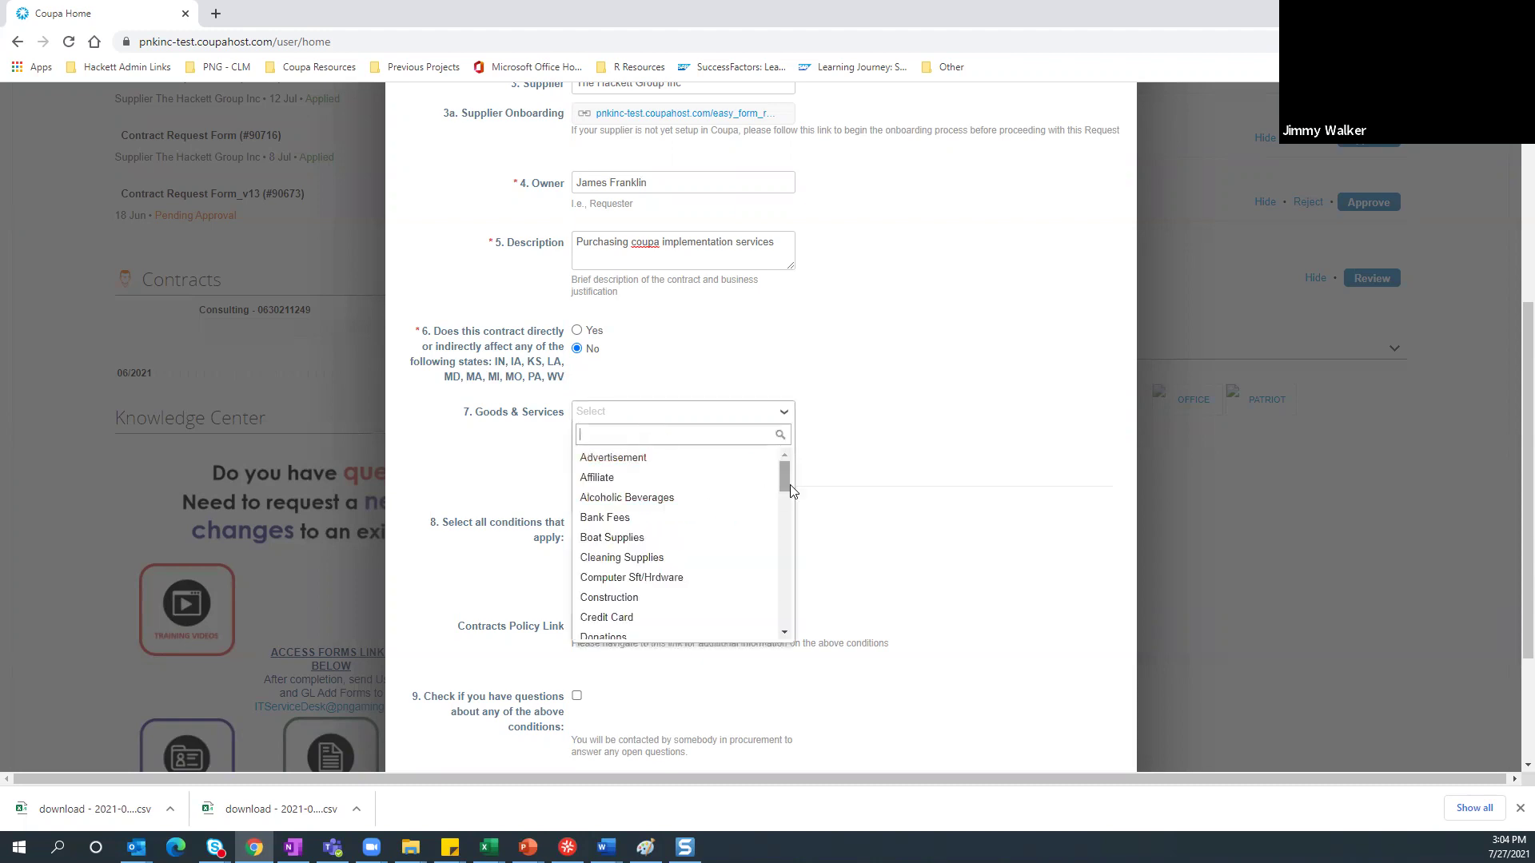
left_click_drag(783, 473, 783, 546)
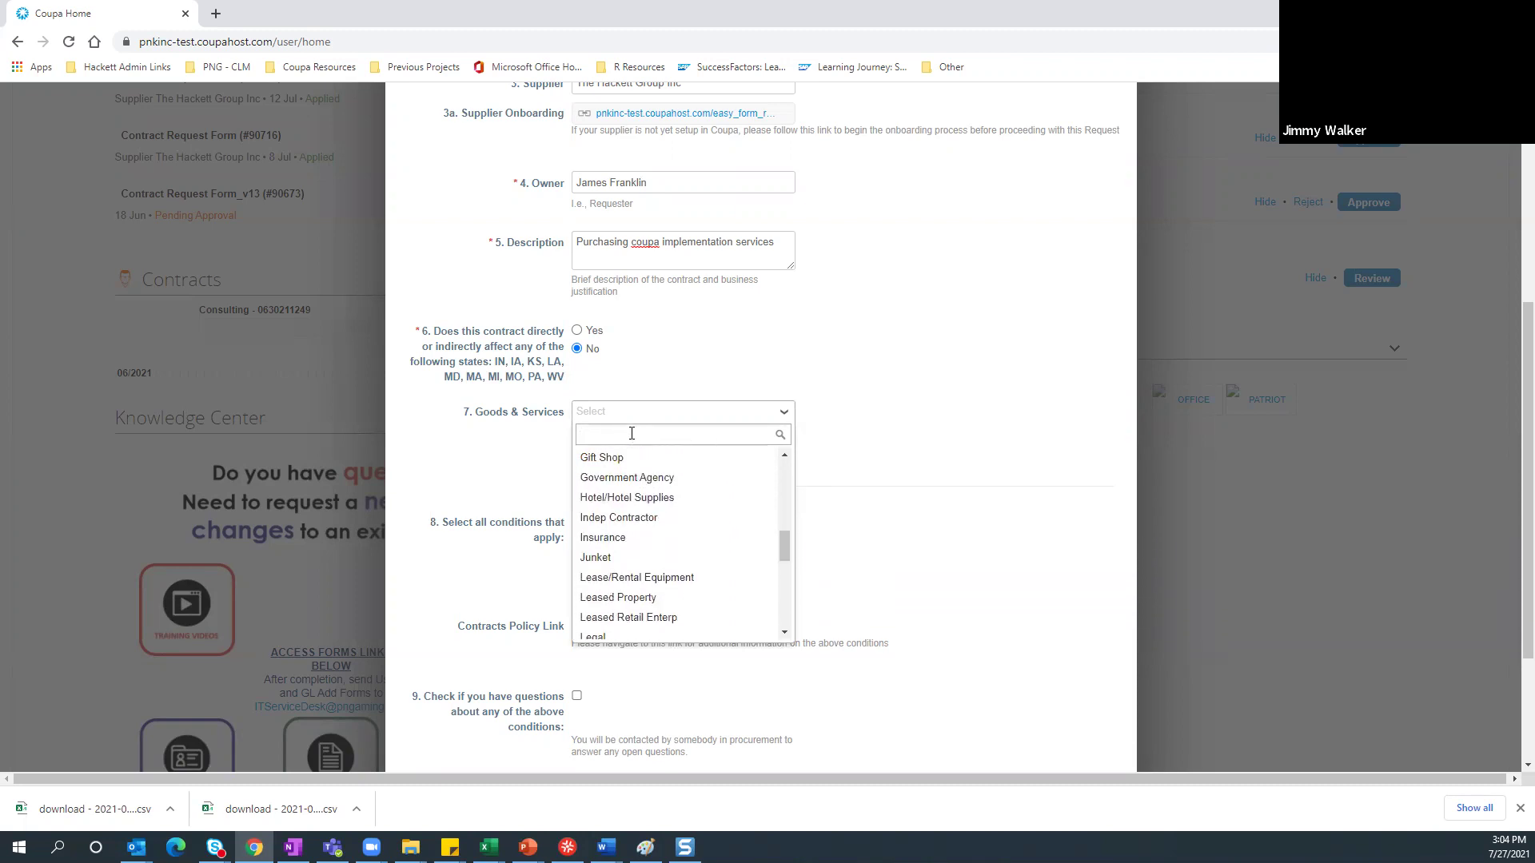
type("prof")
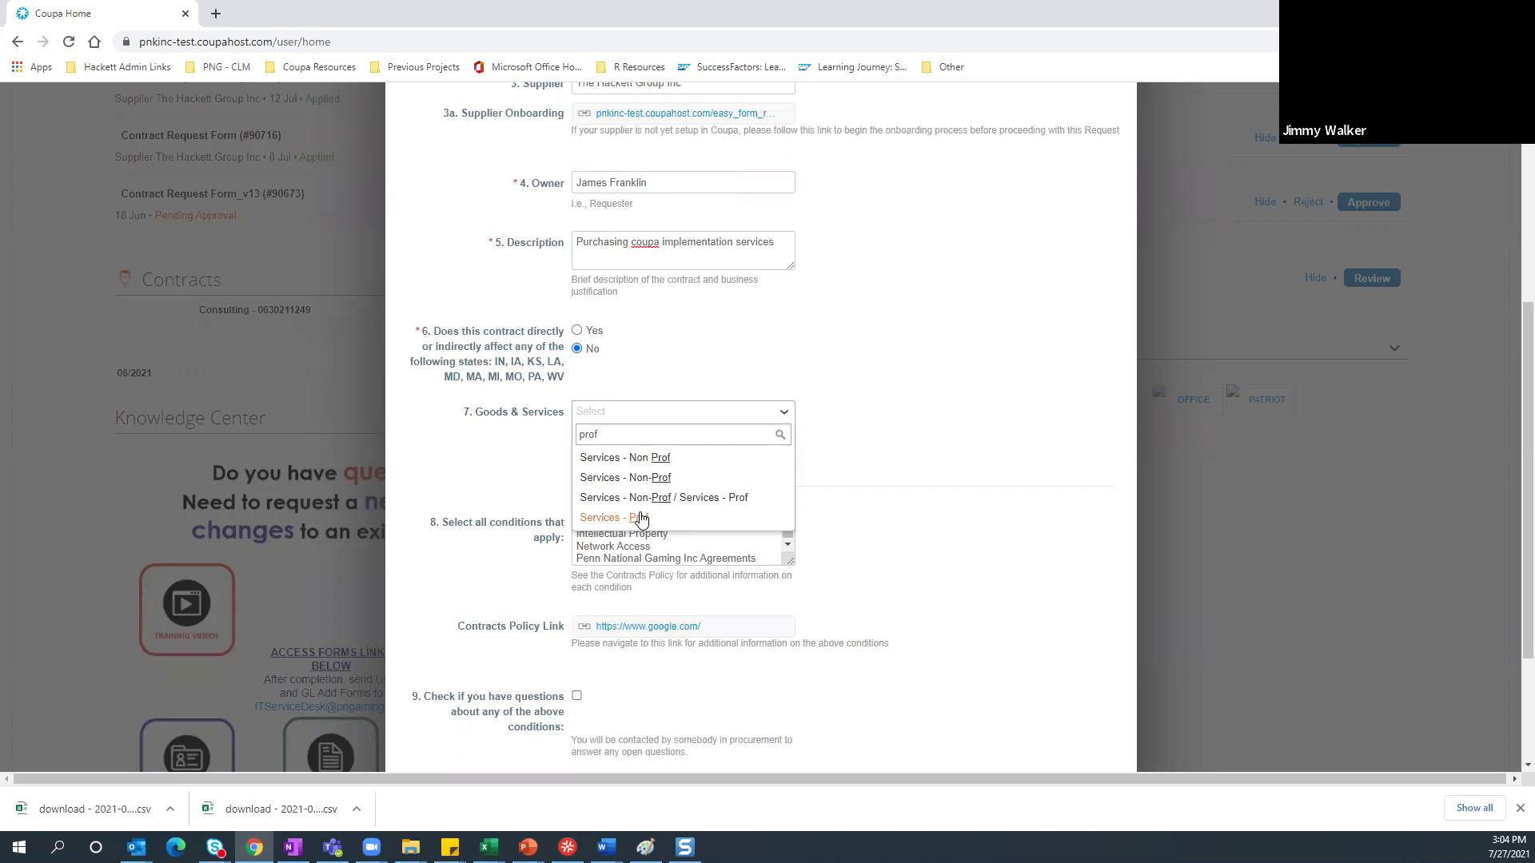
left_click(641, 518)
Review the conditions list and policy link, and mark question 9 to indicate questions about the conditions.
scroll(518, 463, "down", 2)
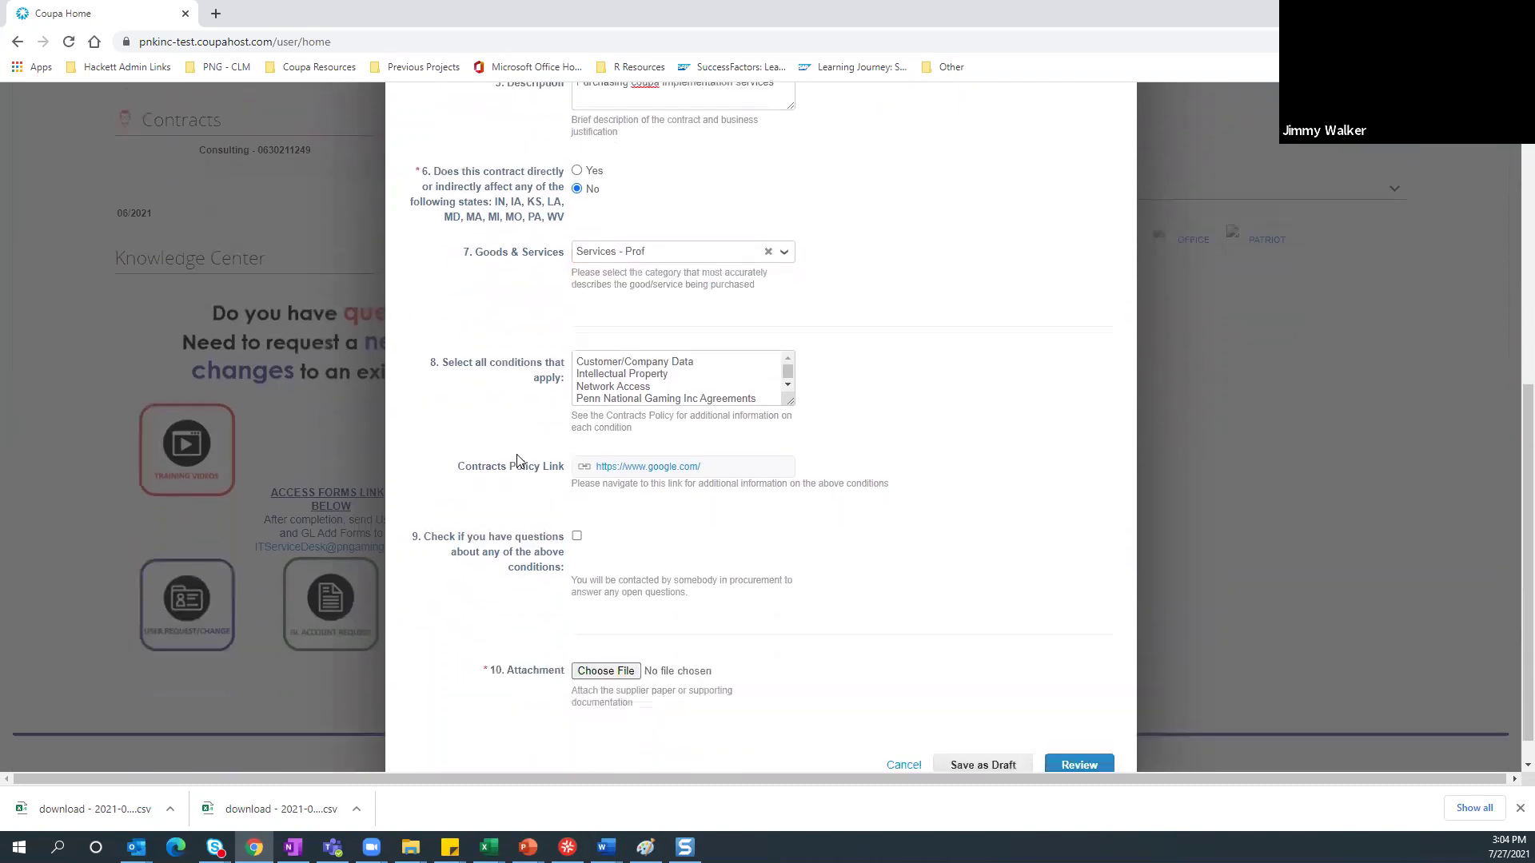
left_click_drag(440, 361, 564, 383)
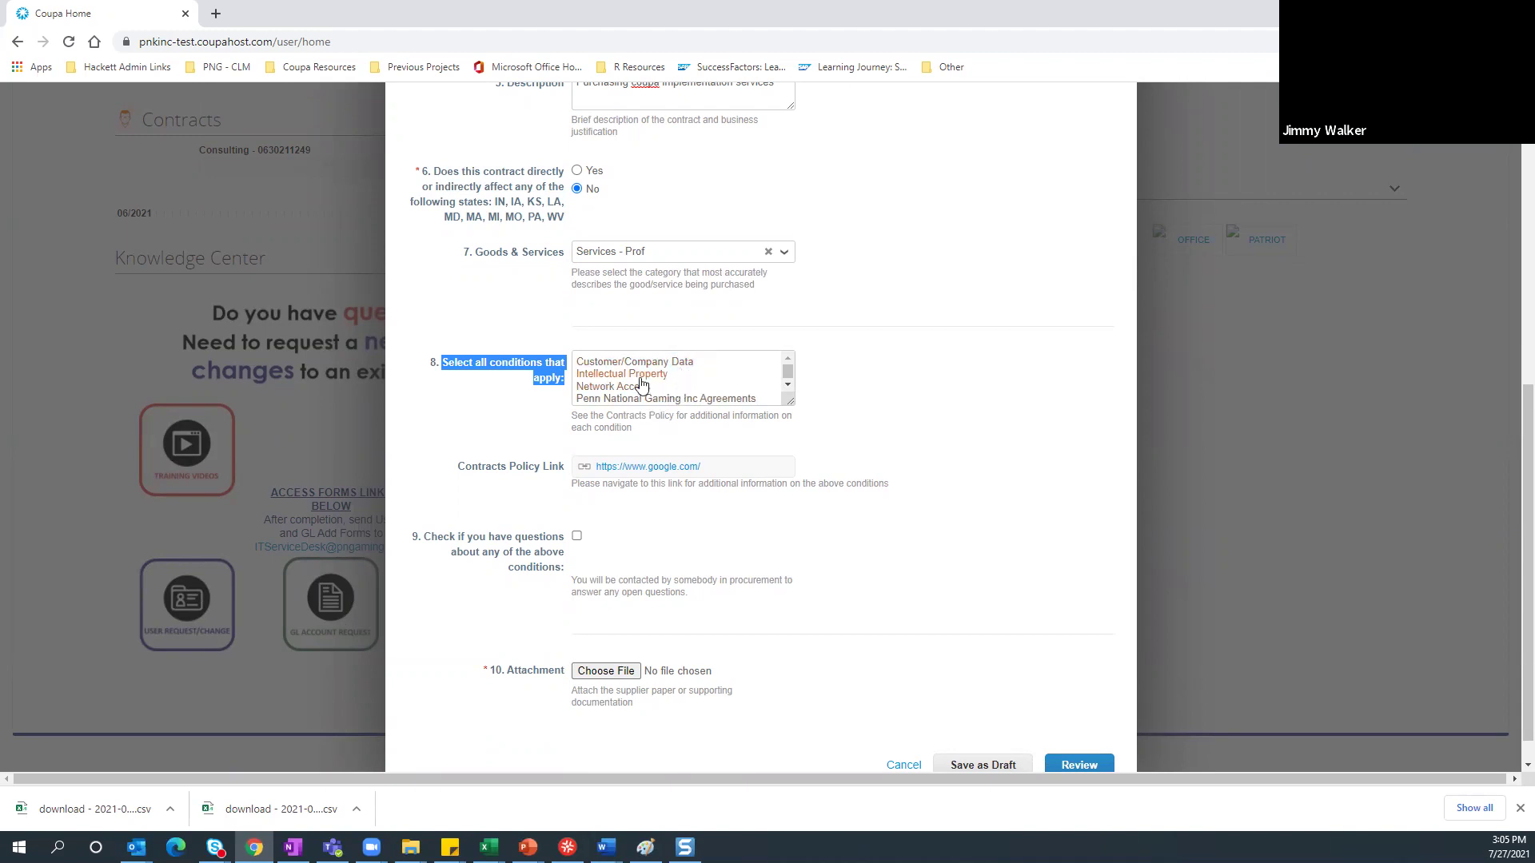
left_click_drag(458, 470, 565, 477)
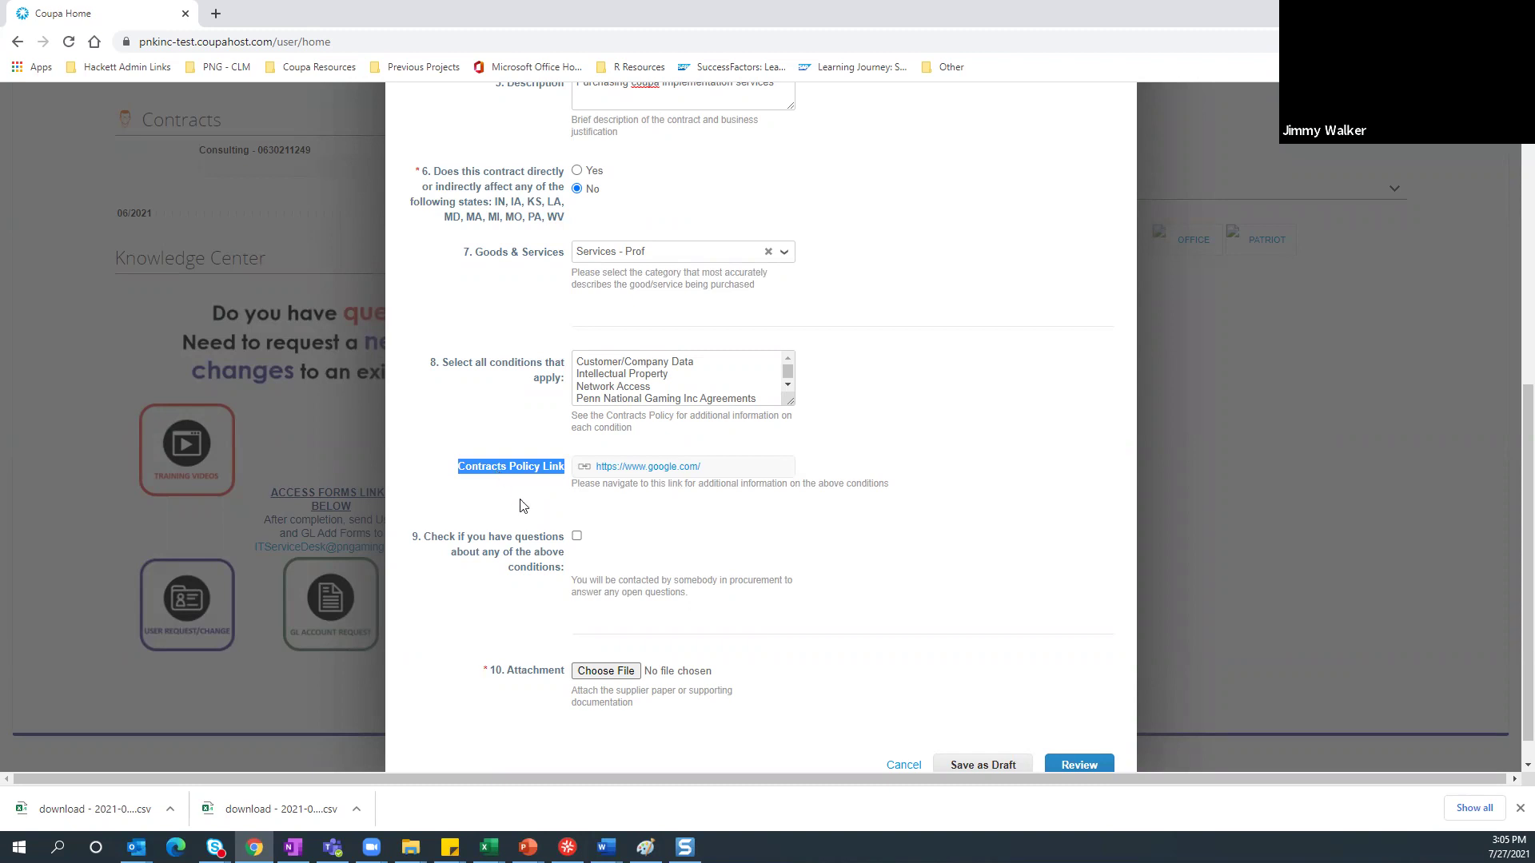
left_click(520, 545)
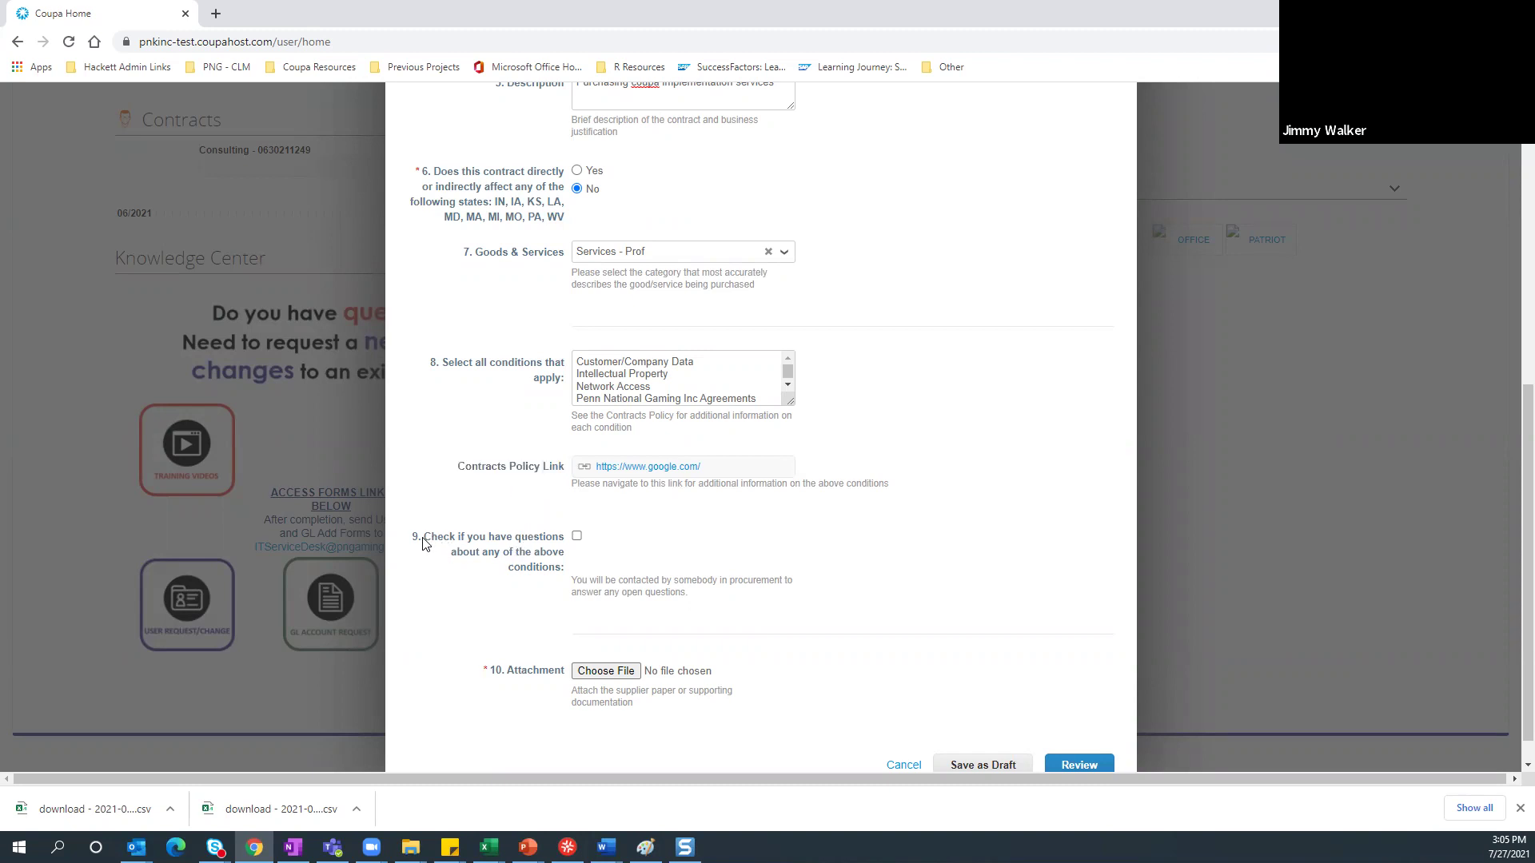
left_click_drag(424, 540, 562, 569)
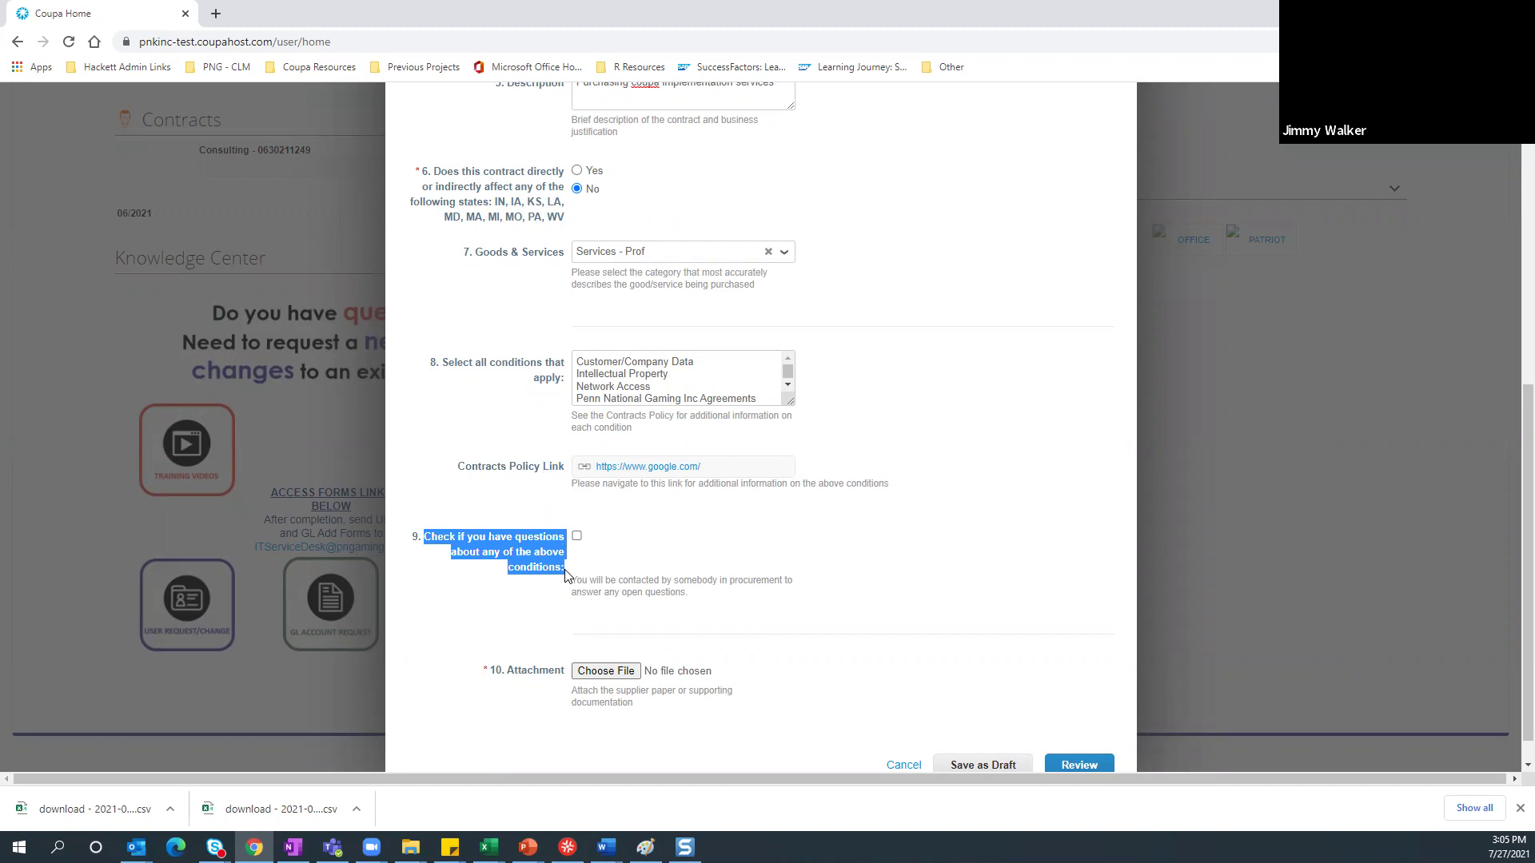
left_click(576, 537)
left_click(542, 545)
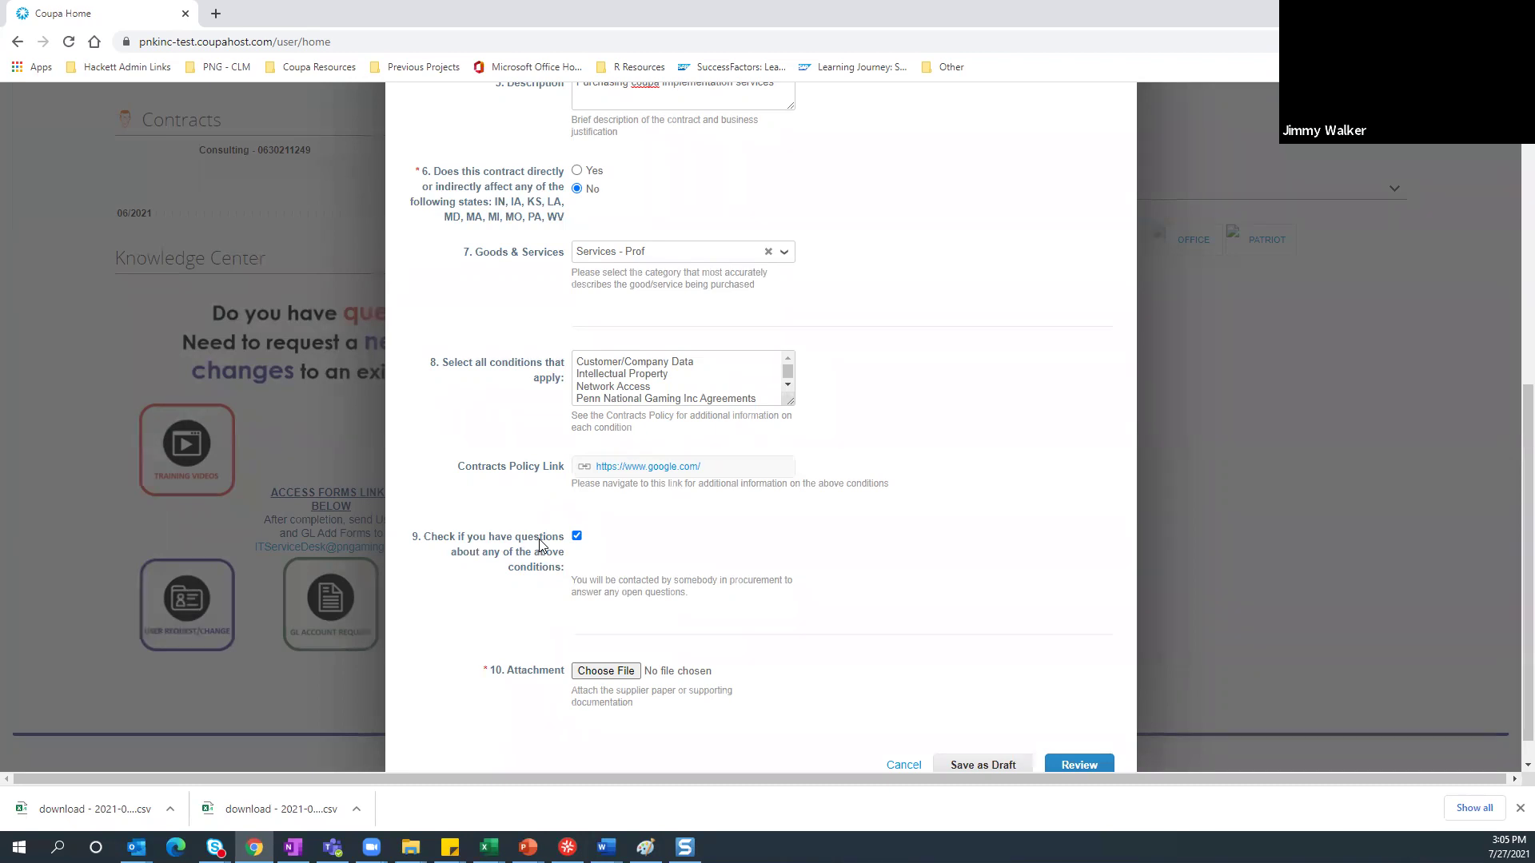
Attach the Word document Standard_Performance_Agreement_Template_(3) from the Downloads folder to the request.
scroll(540, 545, "down", 1)
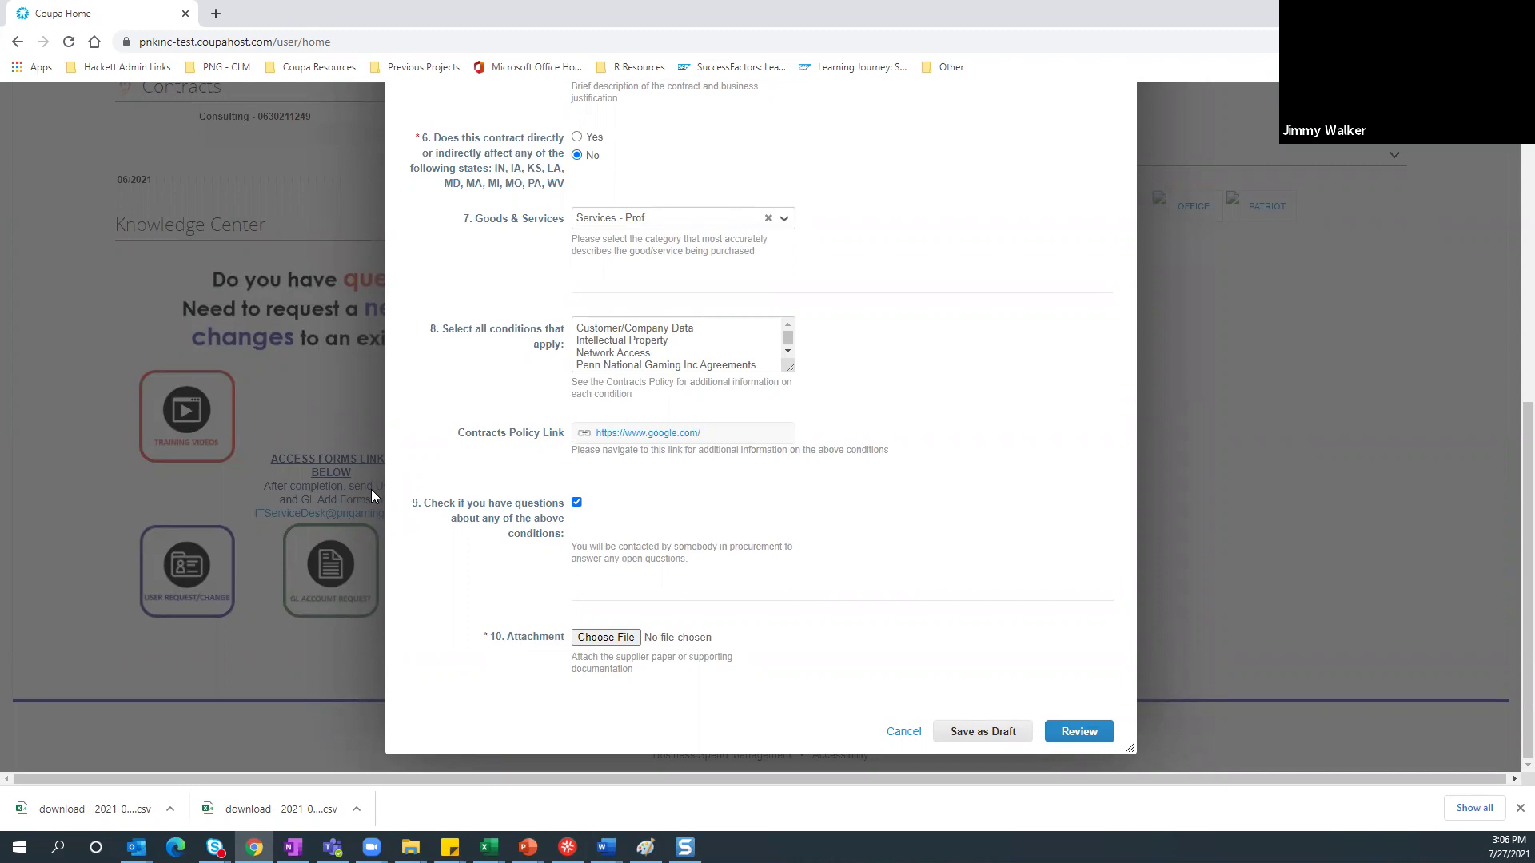
left_click(606, 638)
scroll(527, 264, "down", 4)
left_click(479, 276)
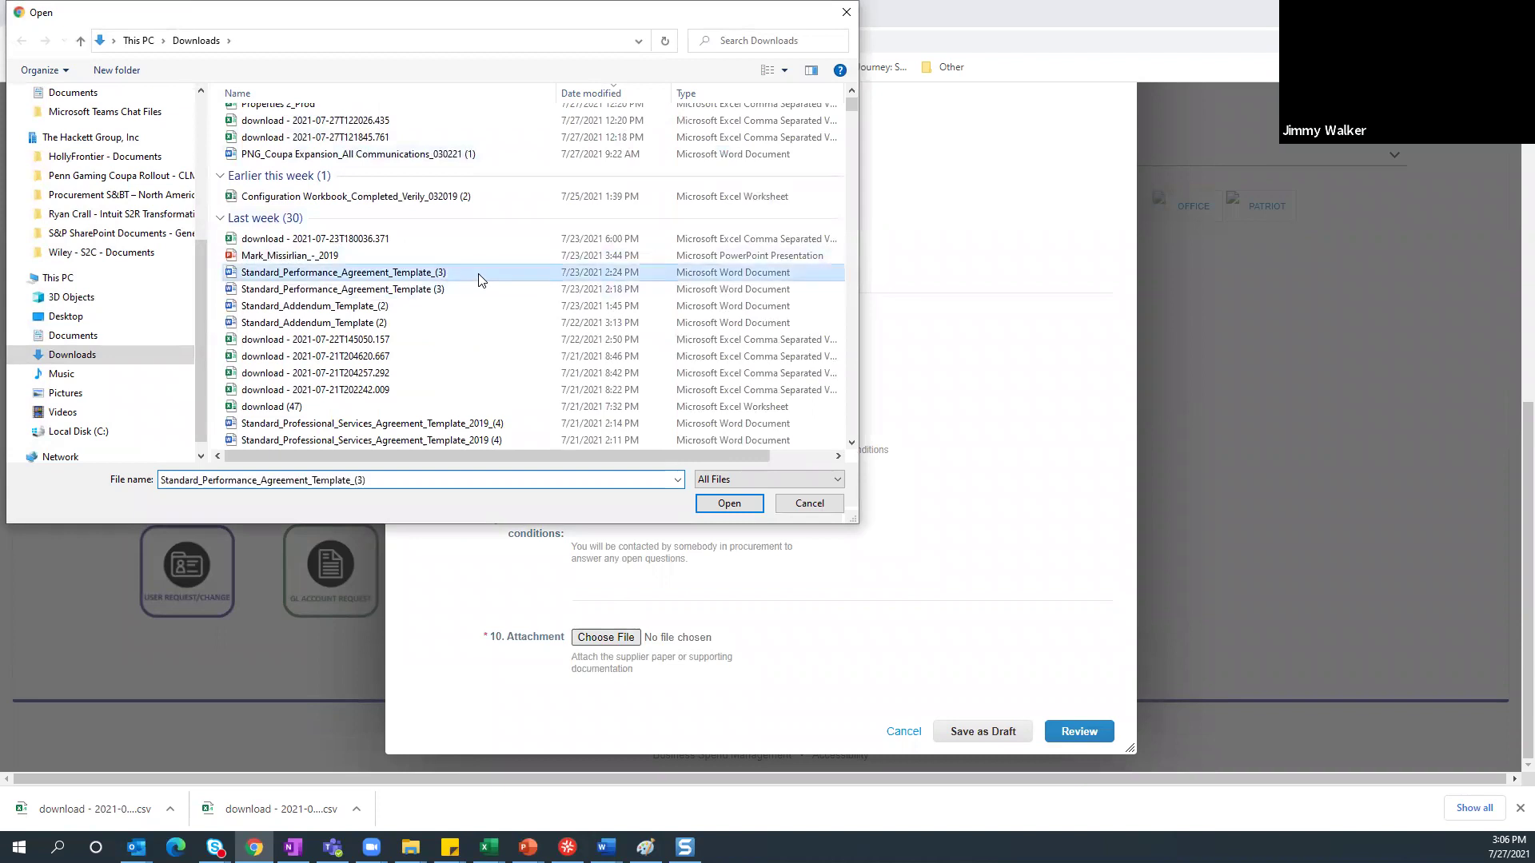
double_click(480, 278)
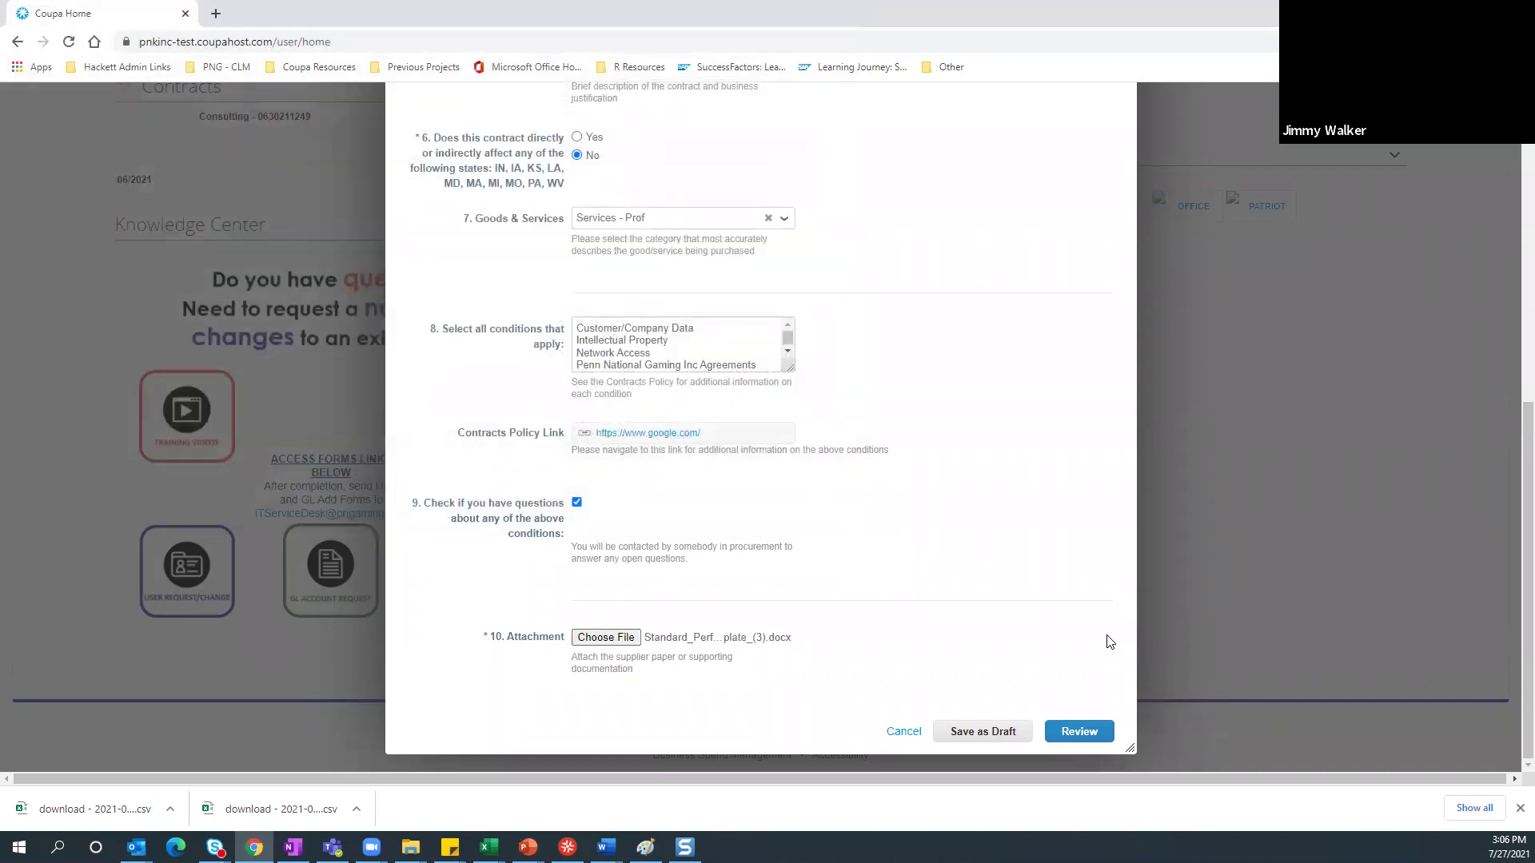
Review the completed contract request with its approver chain and submit it for approval.
left_click(1077, 731)
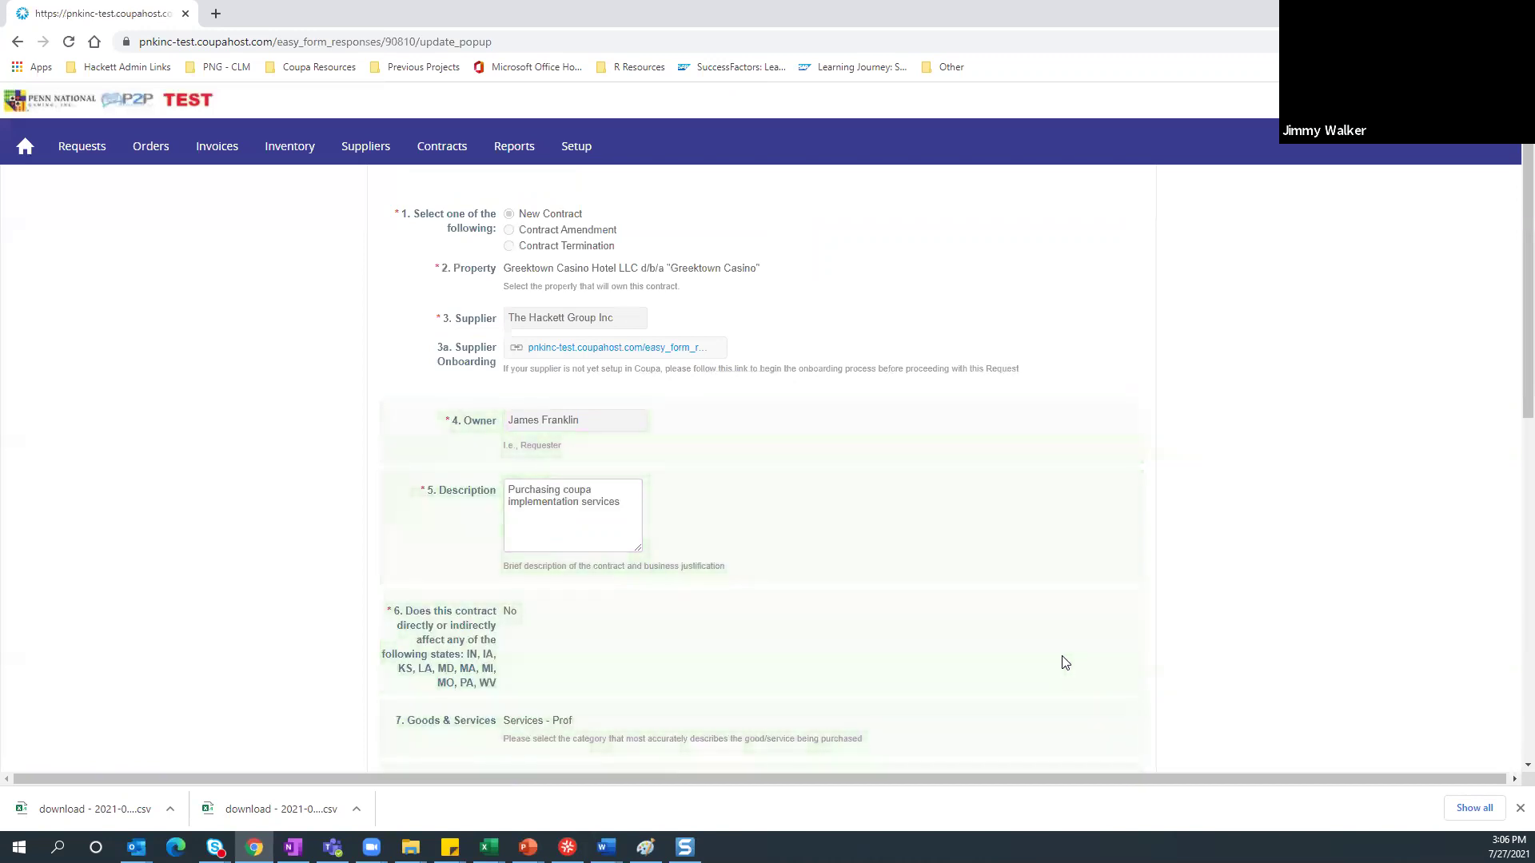
scroll(959, 495, "down", 9)
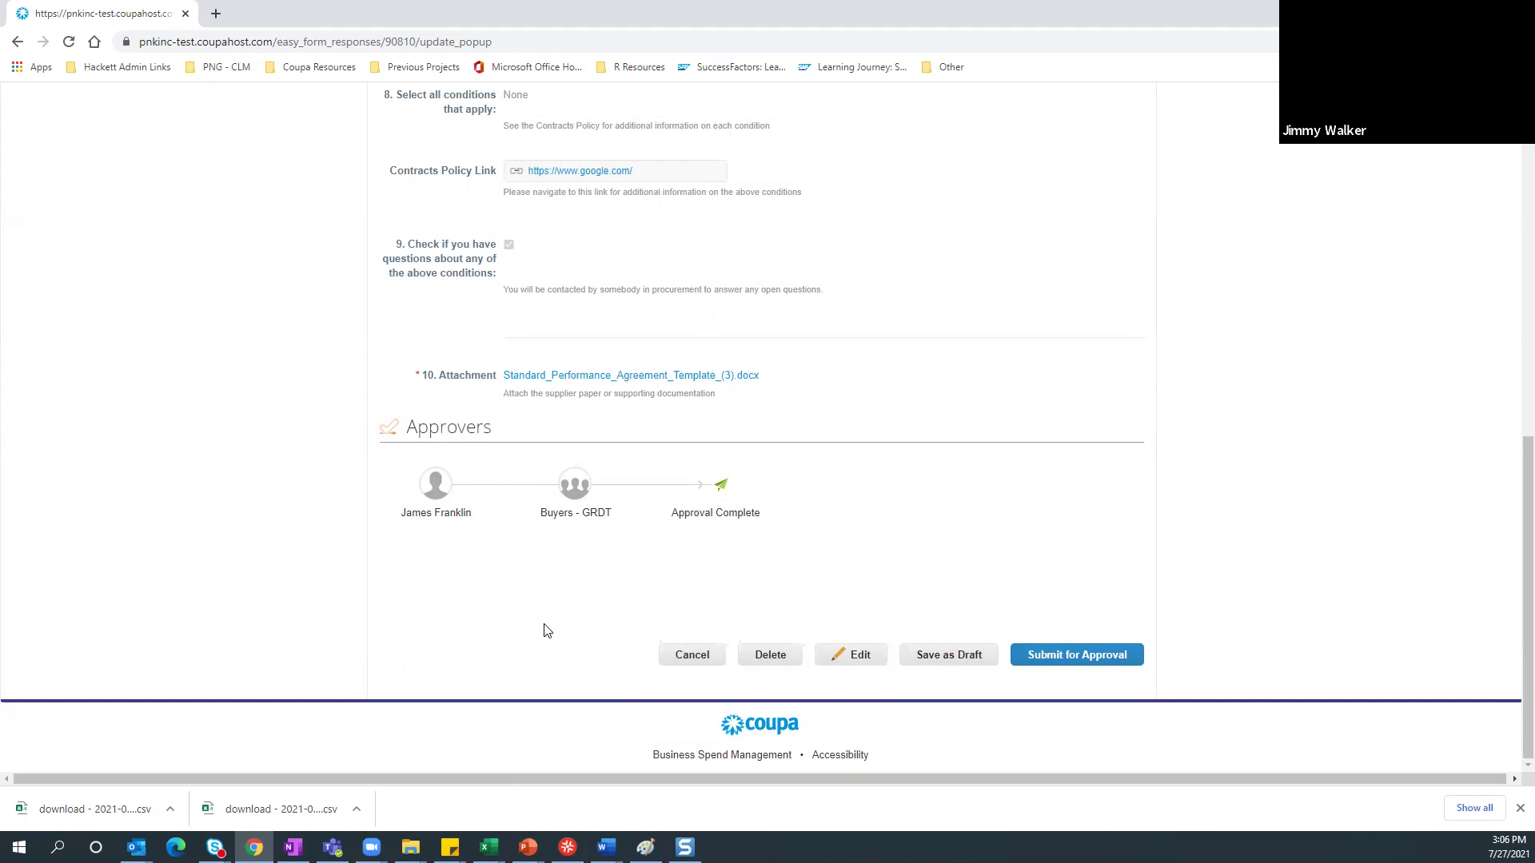
mouse_move(618, 482)
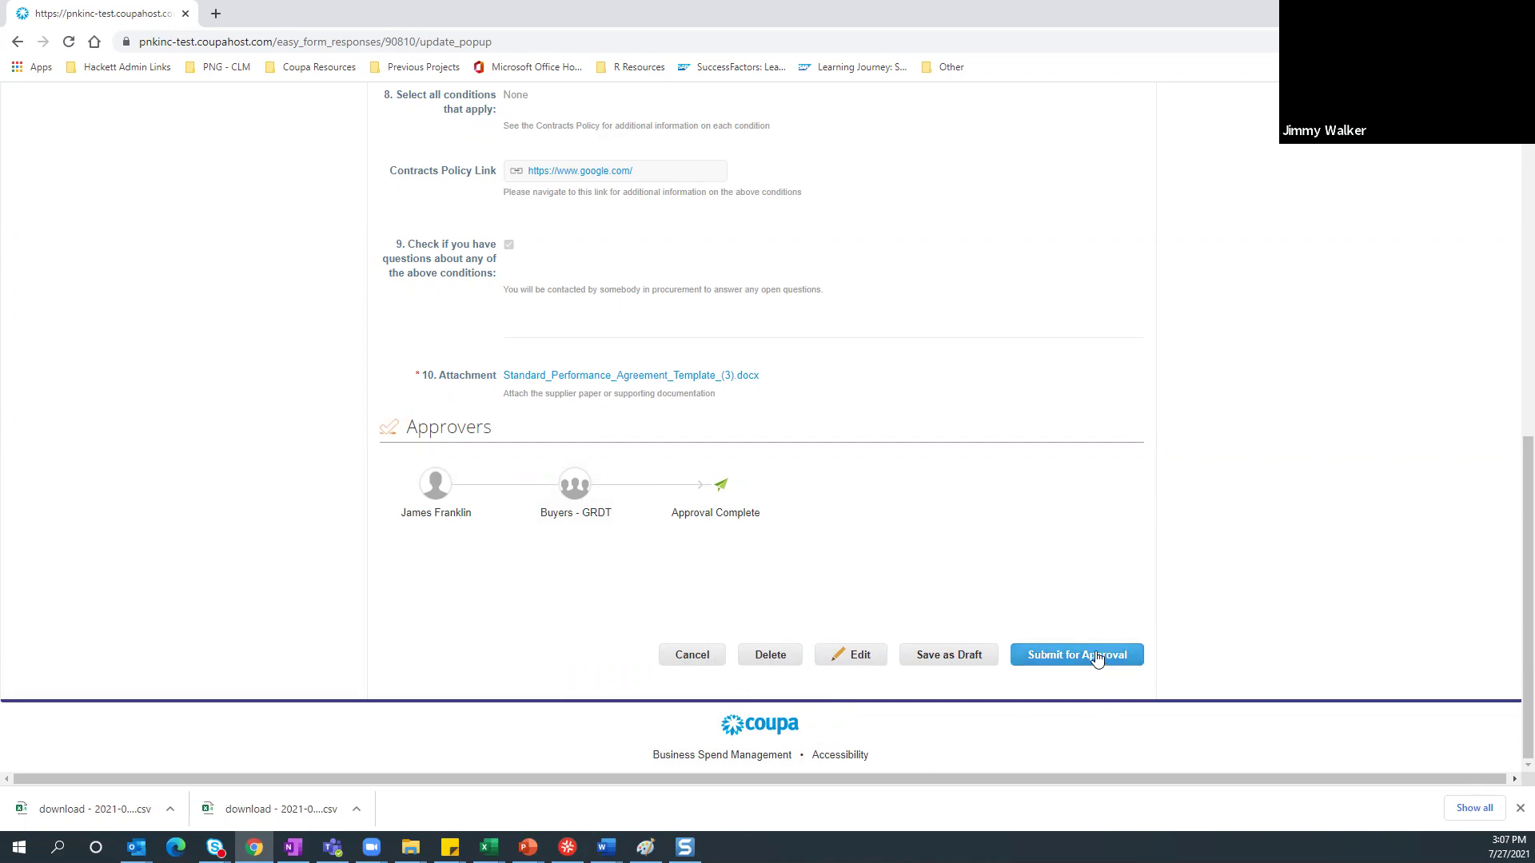
left_click(1093, 661)
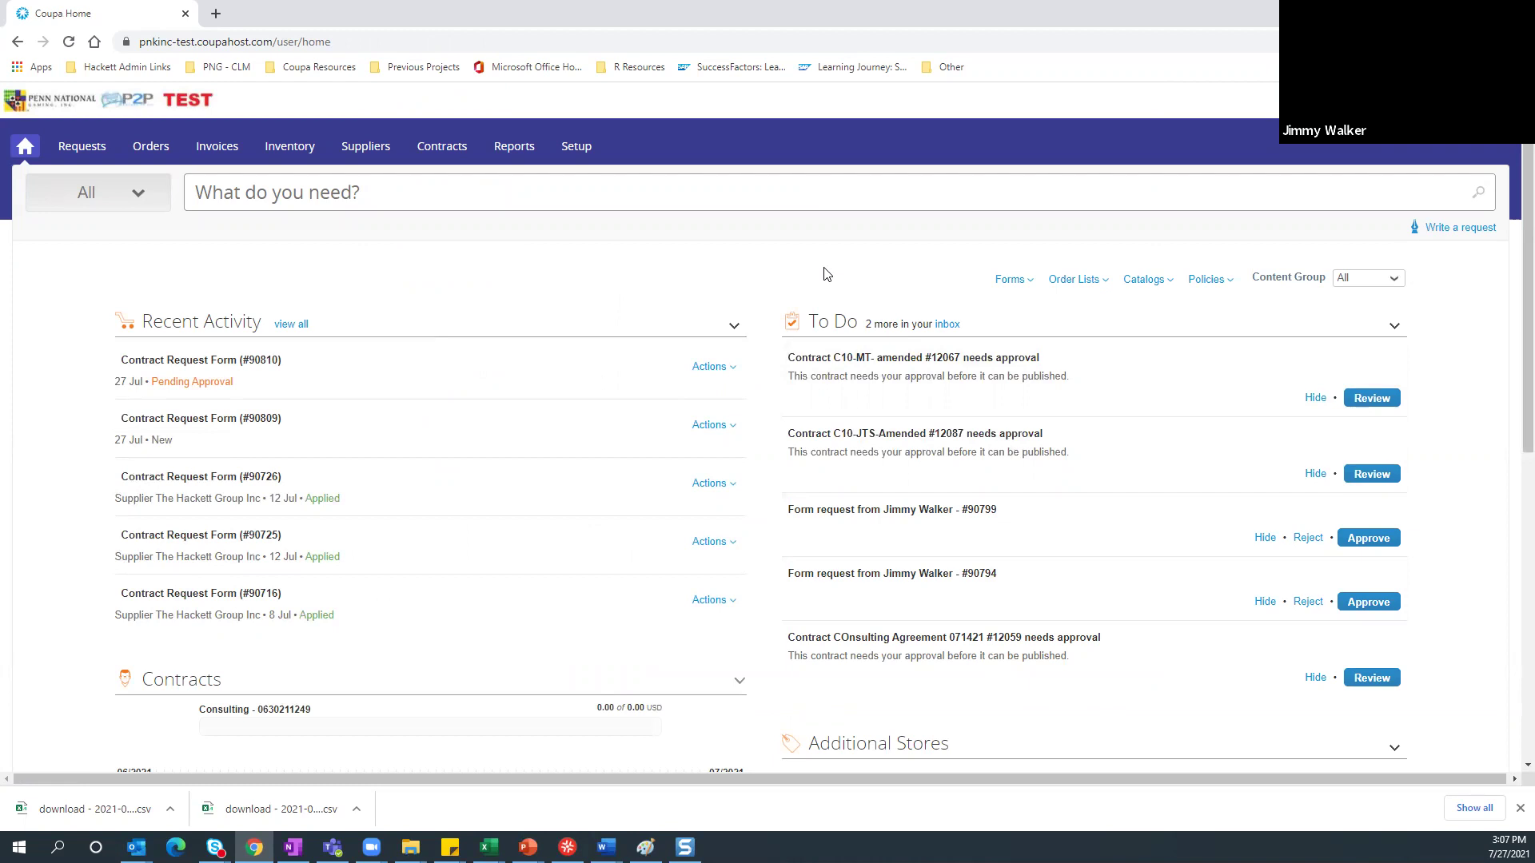
Open another Contract Request Form and examine the fields required for Contract Amendment and for Contract Termination.
left_click(1012, 285)
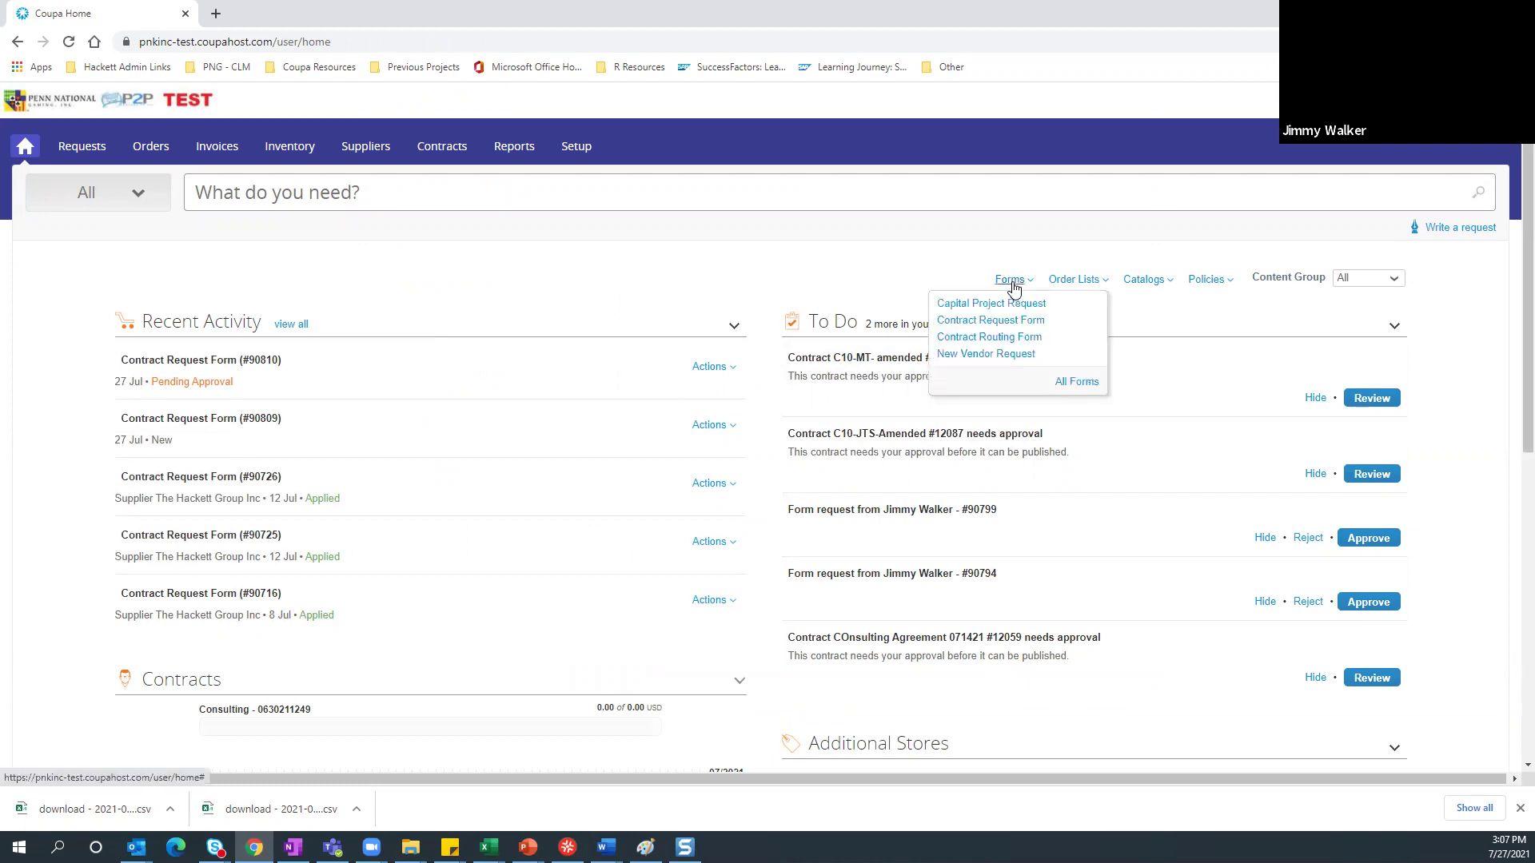
left_click(1036, 323)
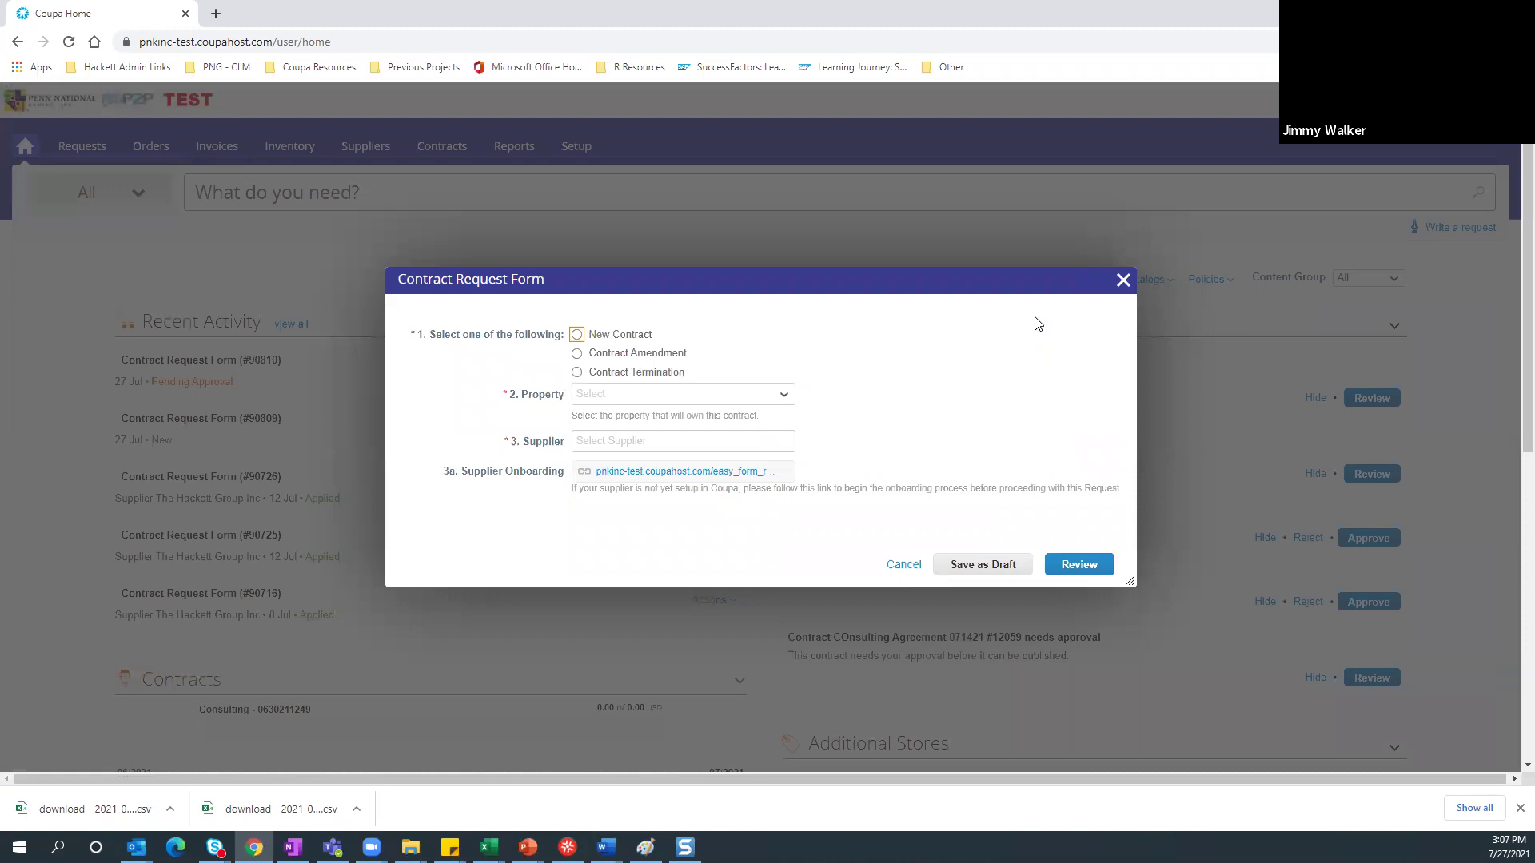
left_click(578, 356)
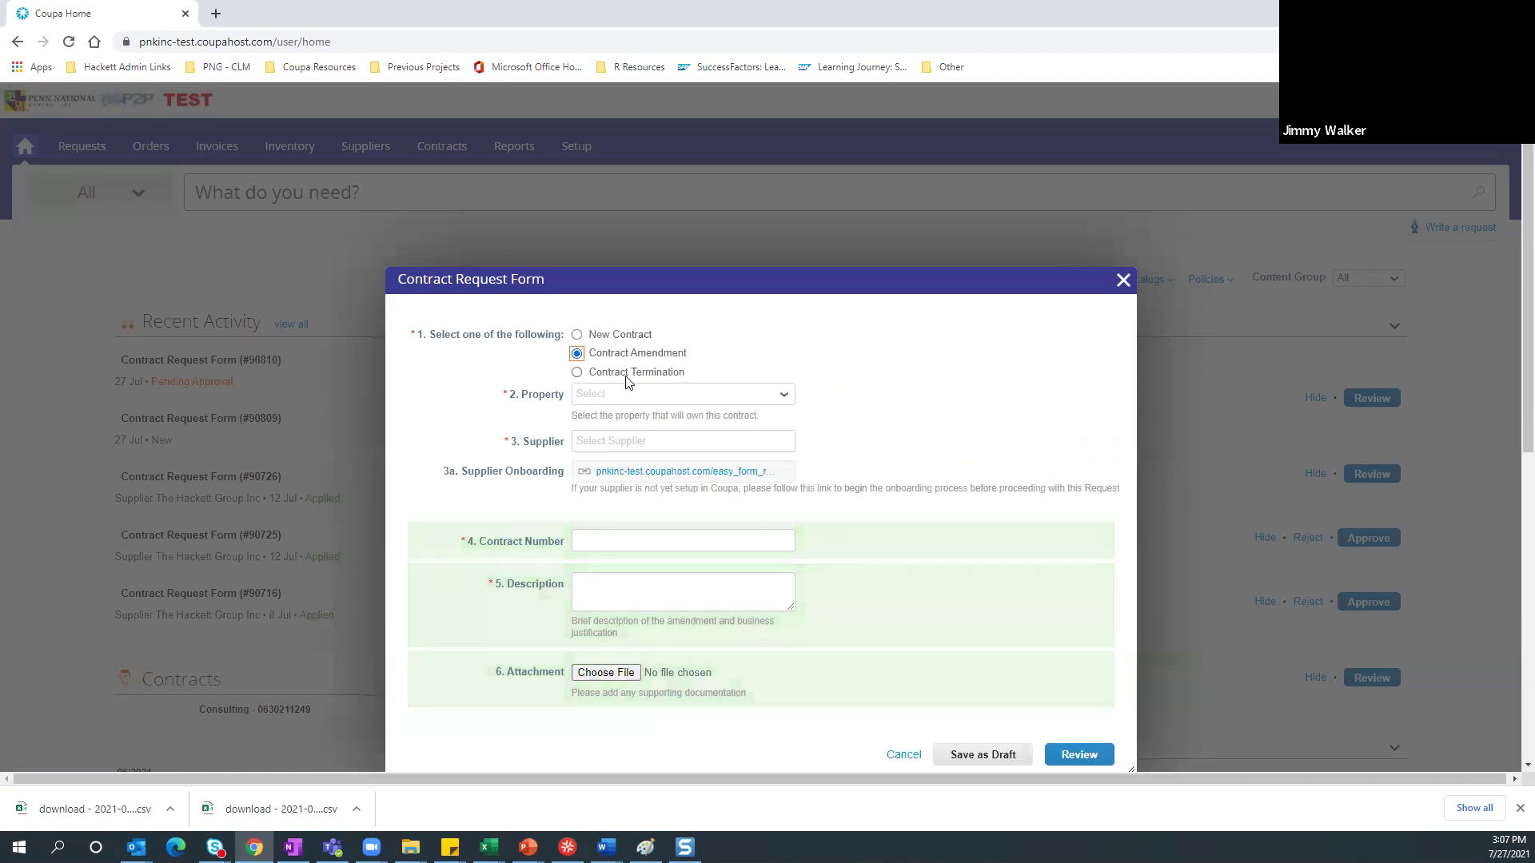
left_click(577, 374)
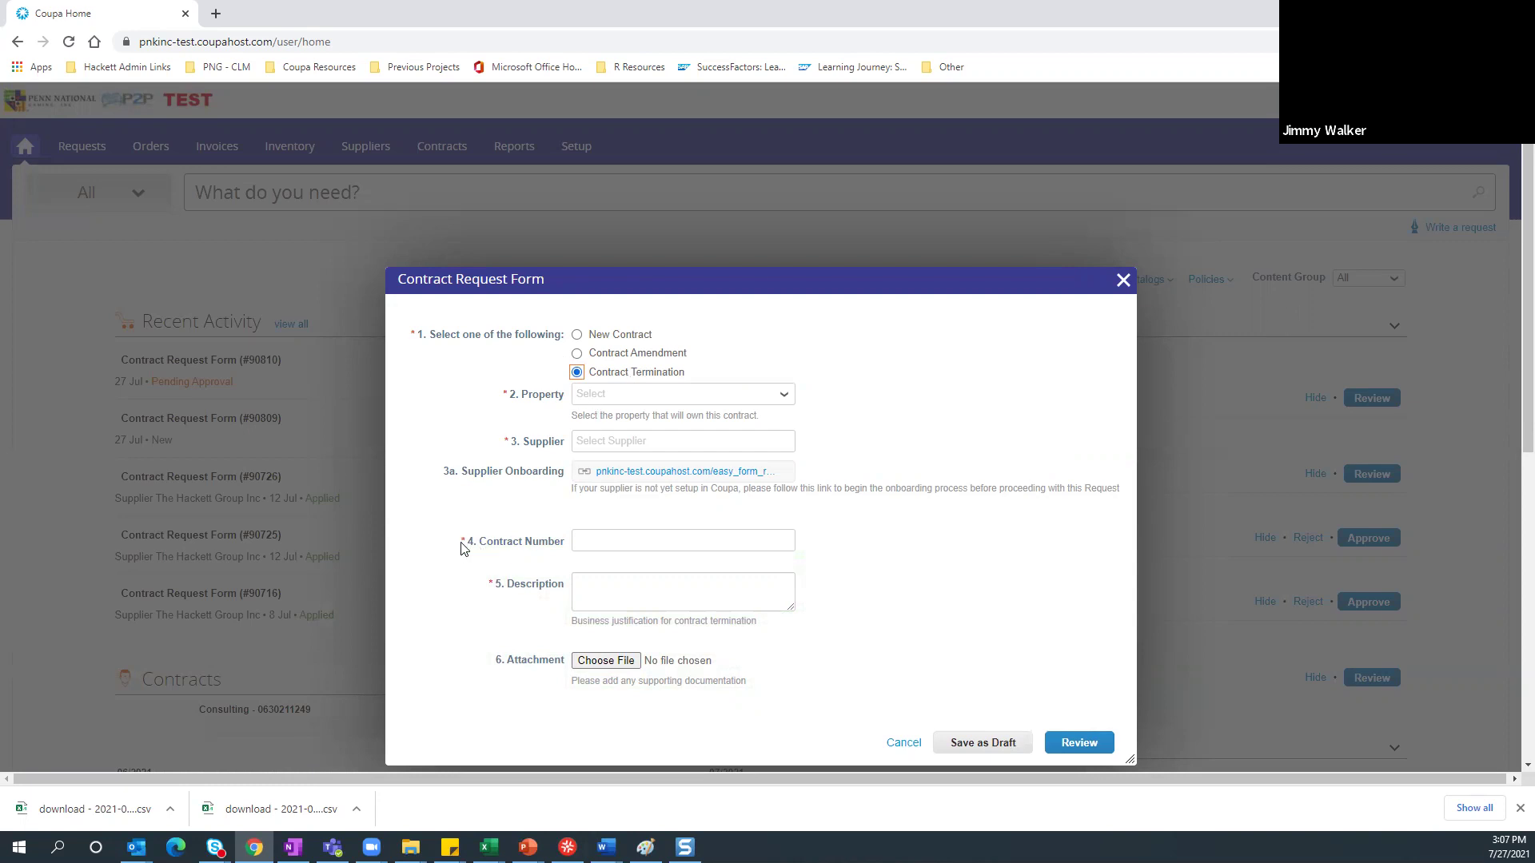
left_click_drag(467, 542, 565, 552)
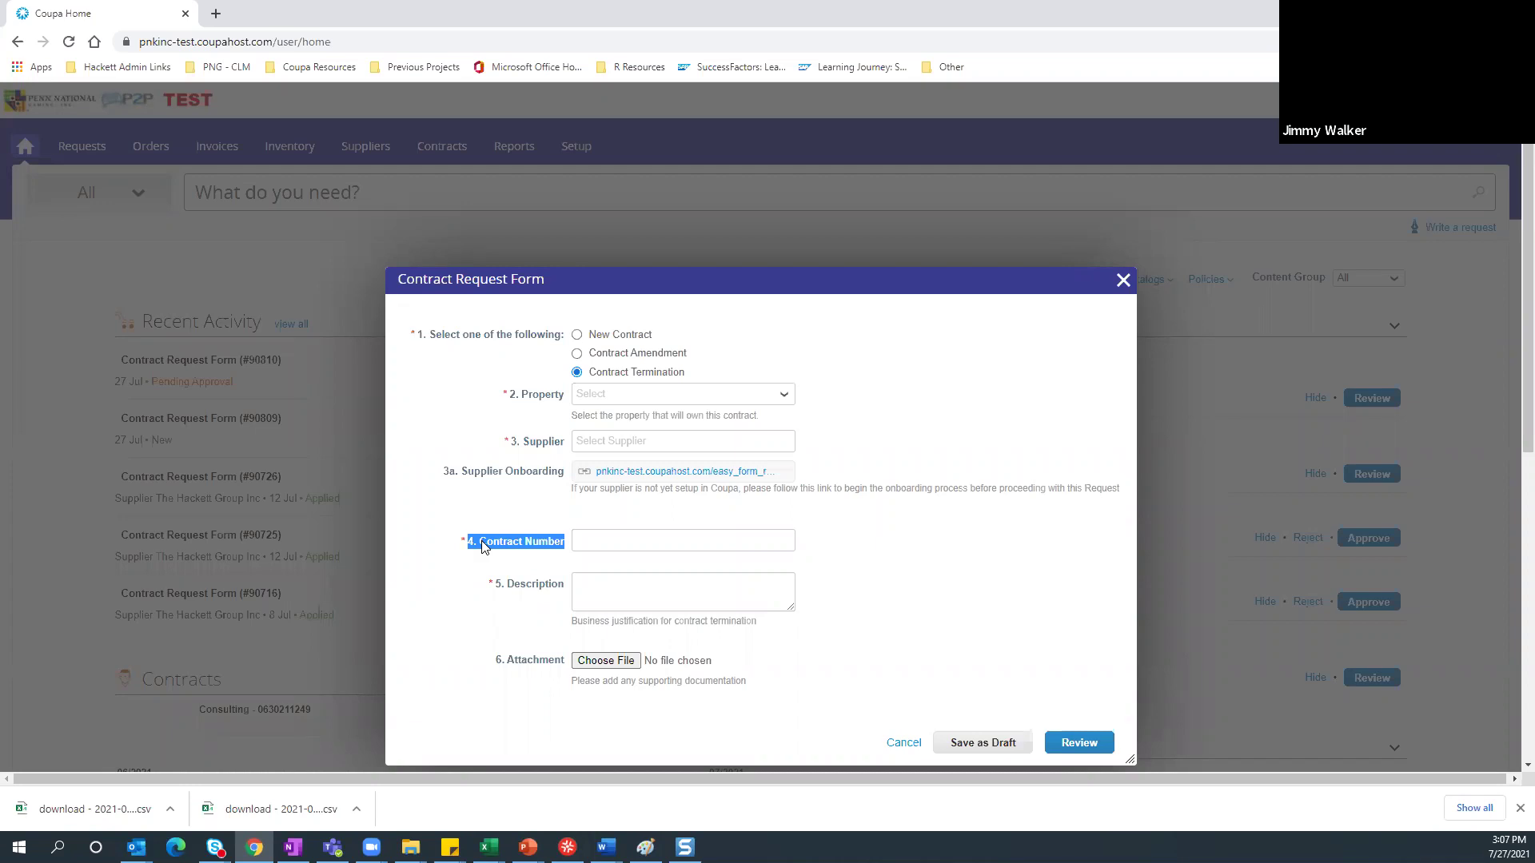
left_click_drag(496, 585, 565, 589)
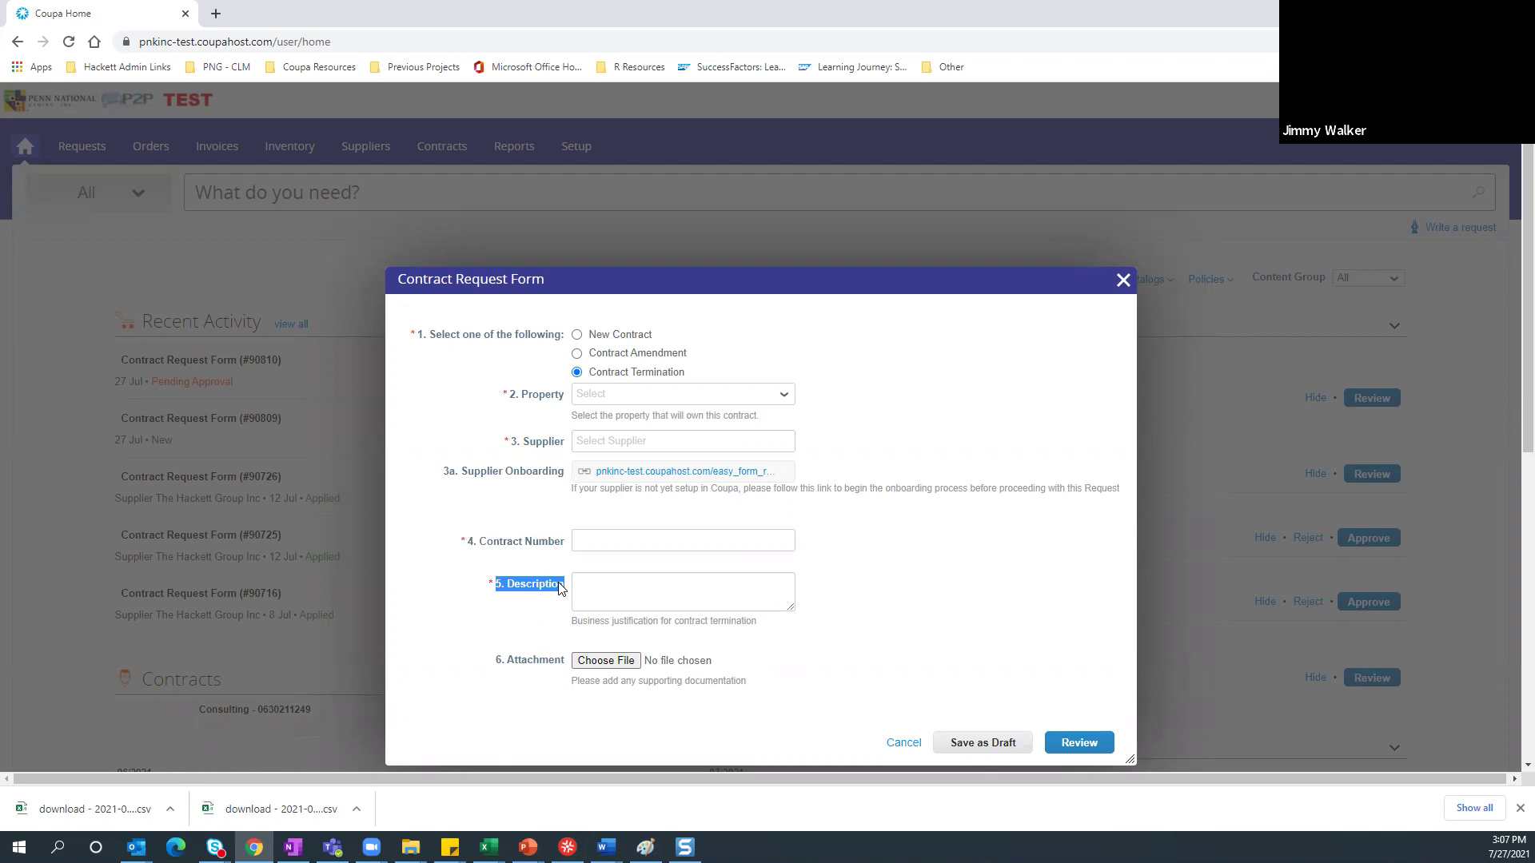